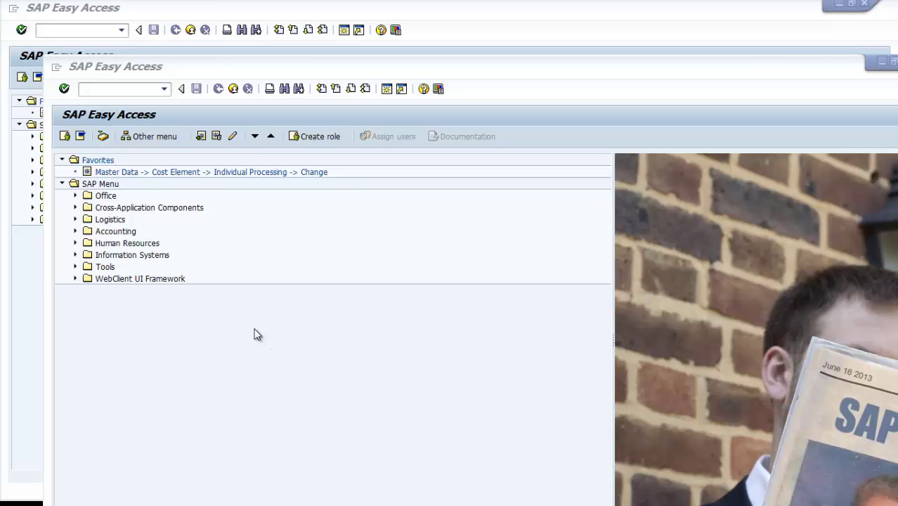
Start transaction ME21N to create a new purchase order
{"action": "left_click", "coordinate": [128, 88]}
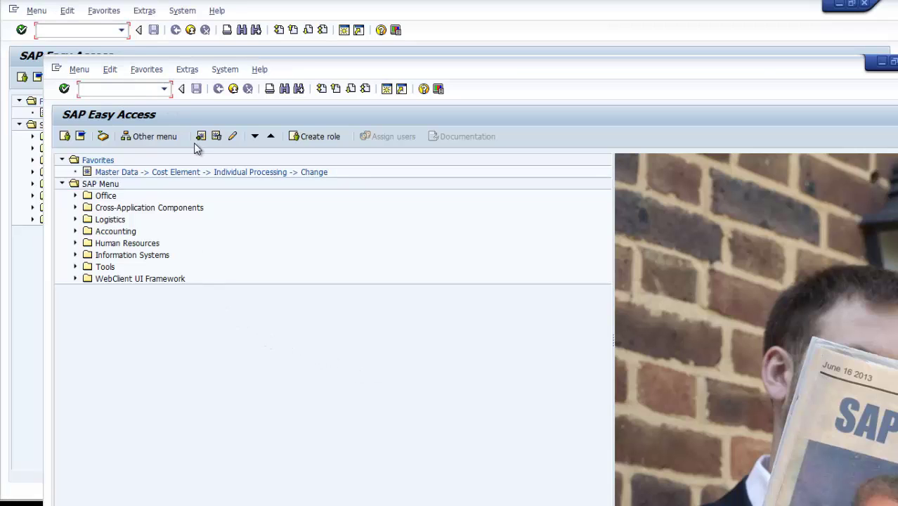
{"action": "type", "text": "ME21N"}
{"action": "key", "text": "Return"}
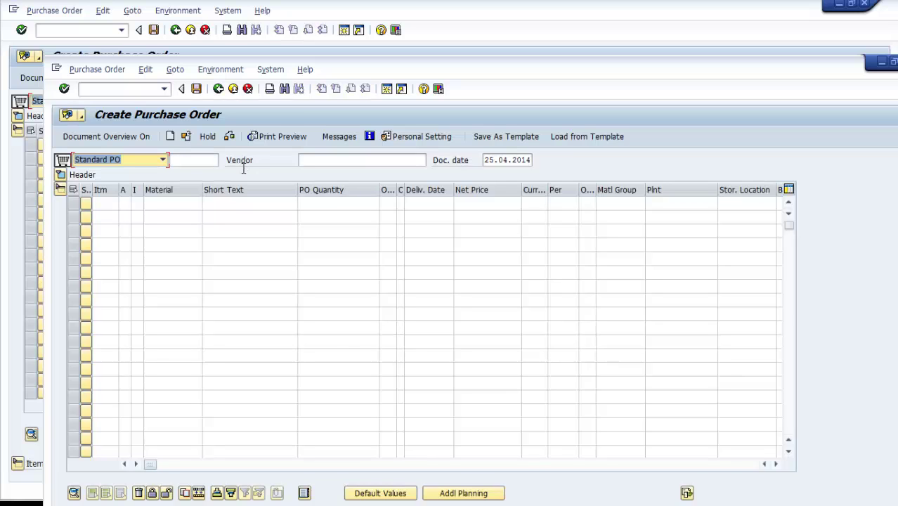
Expand the purchase order header and enter usghana as the vendor
{"action": "left_click", "coordinate": [61, 175]}
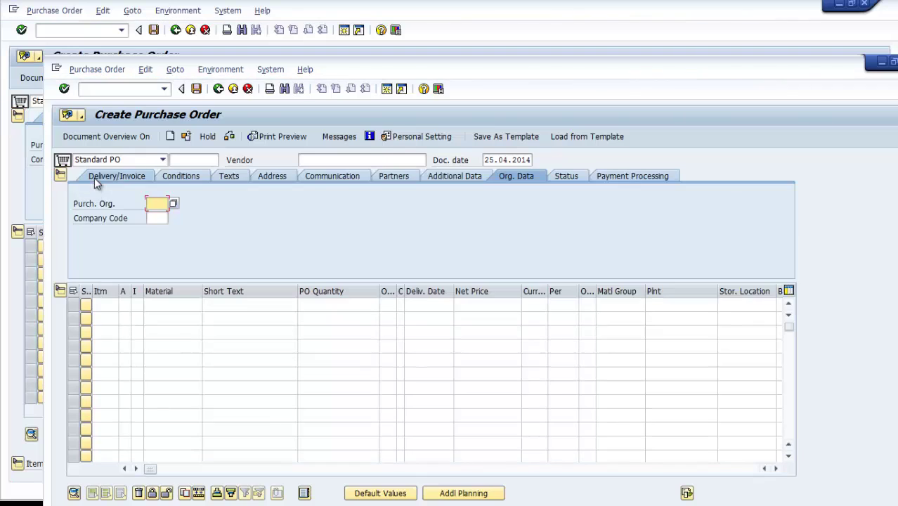
{"action": "left_click", "coordinate": [307, 159]}
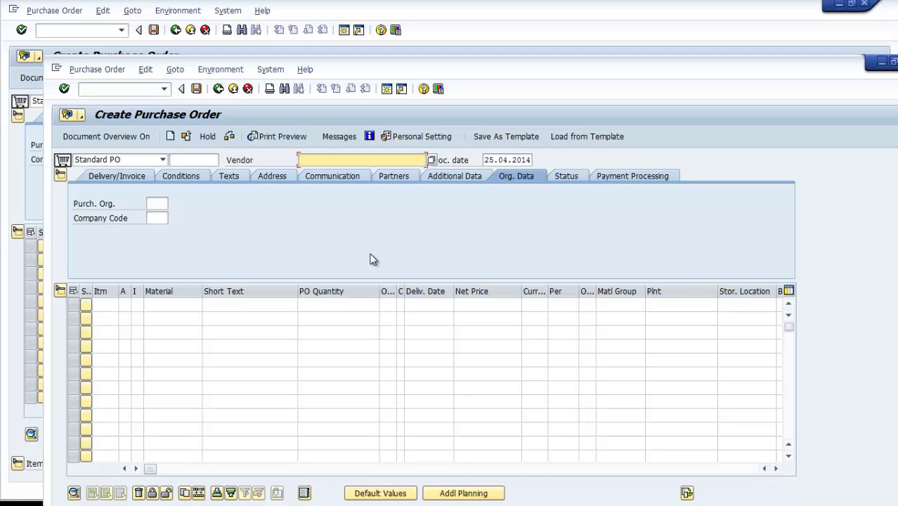
{"action": "type", "text": "U"}
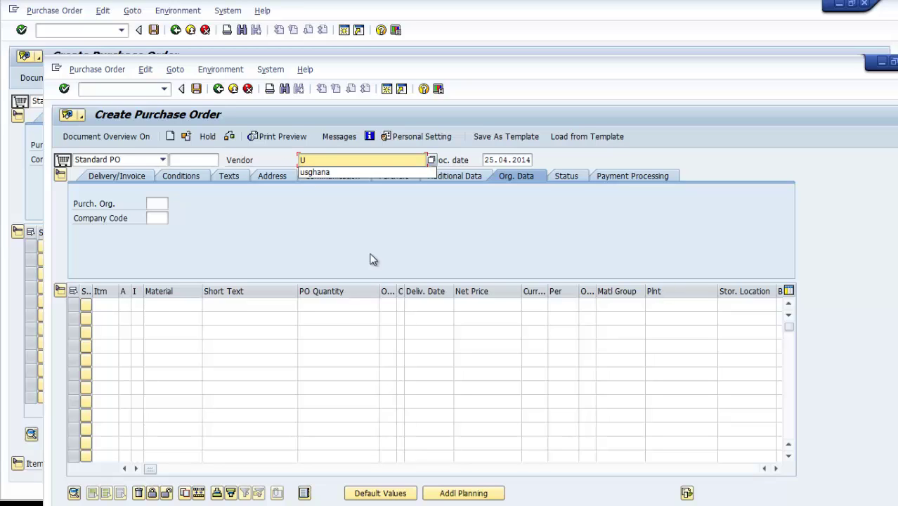
{"action": "type", "text": "S"}
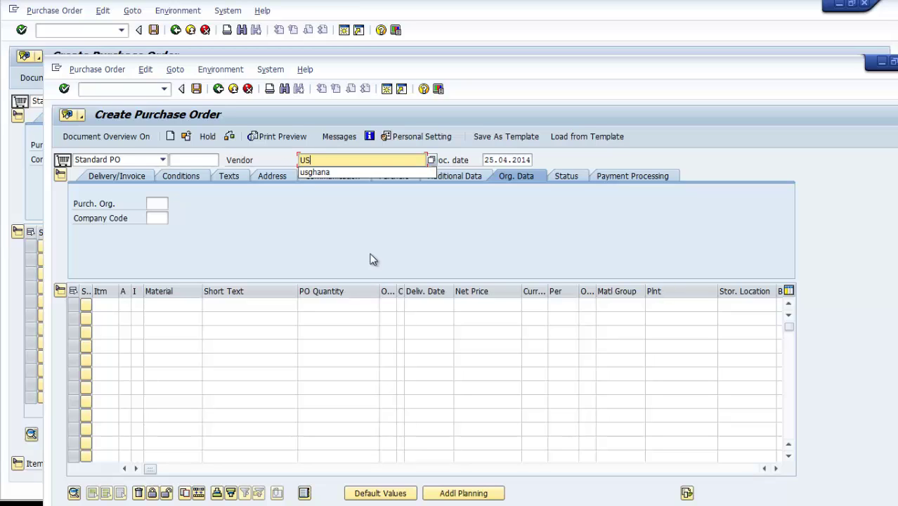
{"action": "left_click", "coordinate": [309, 173]}
Set both the purchasing organization and the company code to 4tha in the header's organizational data and validate them
{"action": "left_click", "coordinate": [156, 203]}
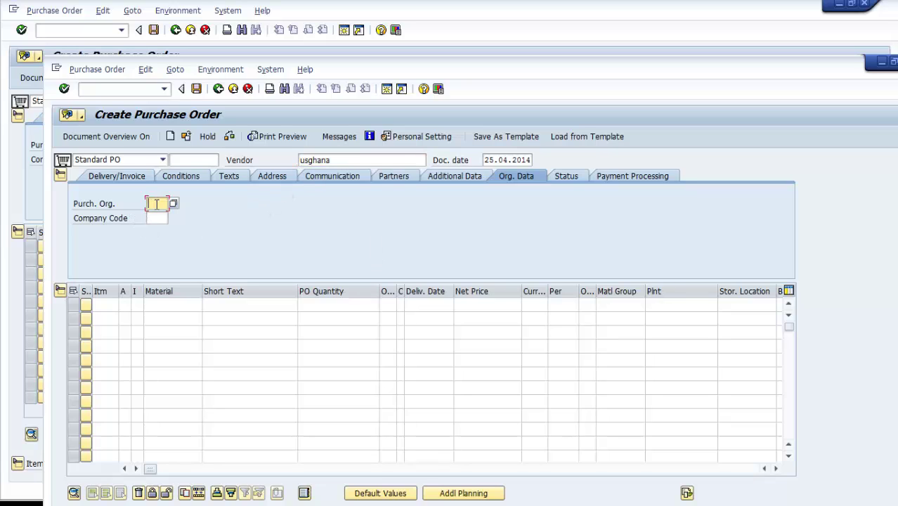
{"action": "key", "text": "BackSpace"}
{"action": "left_click", "coordinate": [157, 216]}
{"action": "left_click", "coordinate": [151, 219]}
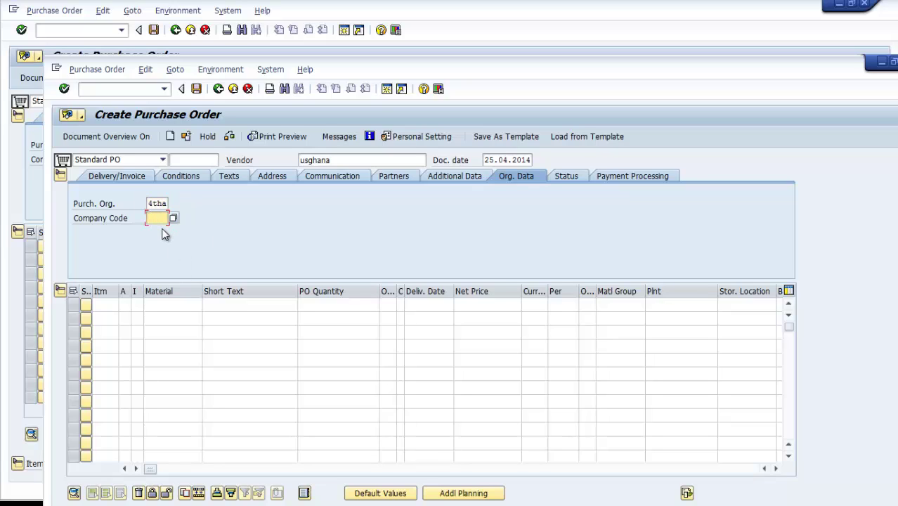
{"action": "key", "text": "BackSpace"}
{"action": "left_click", "coordinate": [163, 232]}
{"action": "key", "text": "Return"}
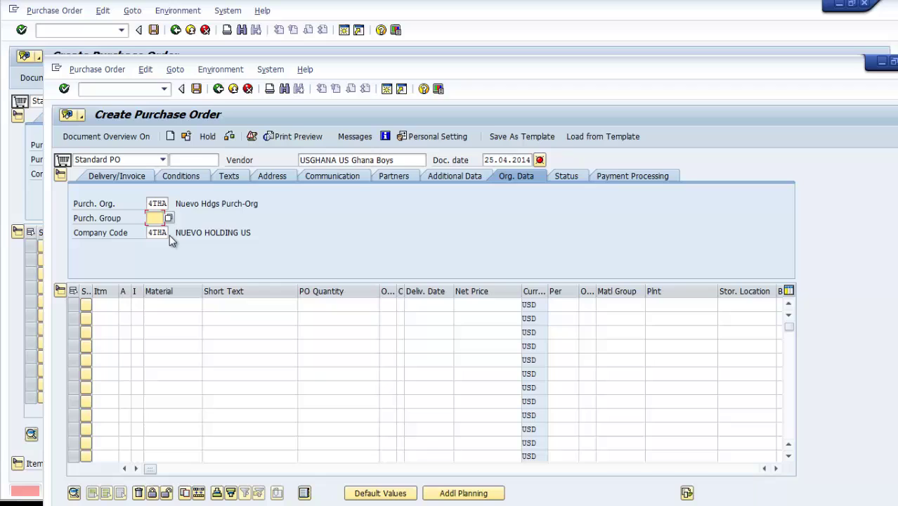
Set the purchasing group to 4TH in the header's organizational data and validate the entry
{"action": "left_click", "coordinate": [153, 219]}
{"action": "left_click", "coordinate": [152, 219]}
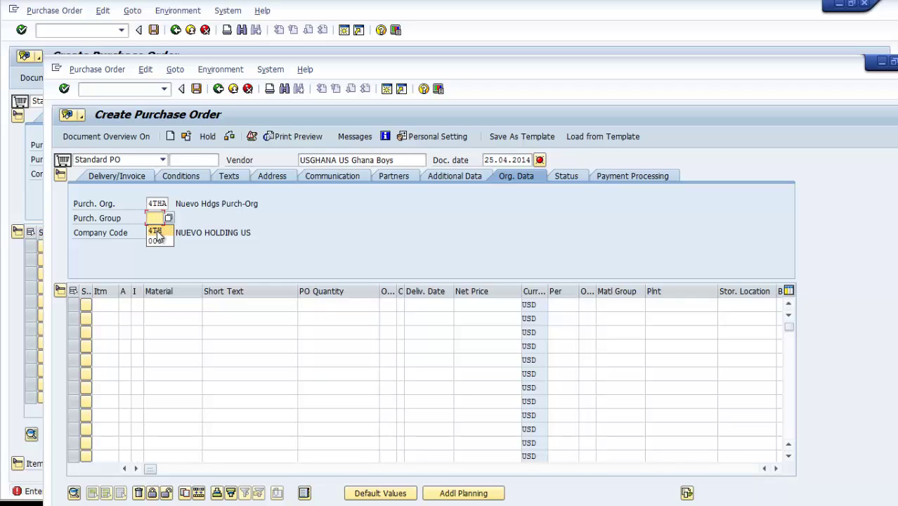
{"action": "left_click", "coordinate": [156, 232]}
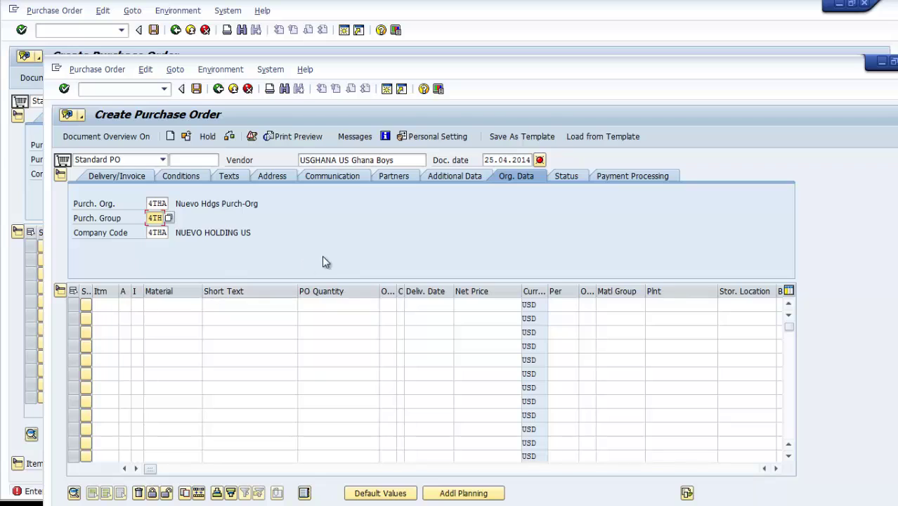
{"action": "key", "text": "Return"}
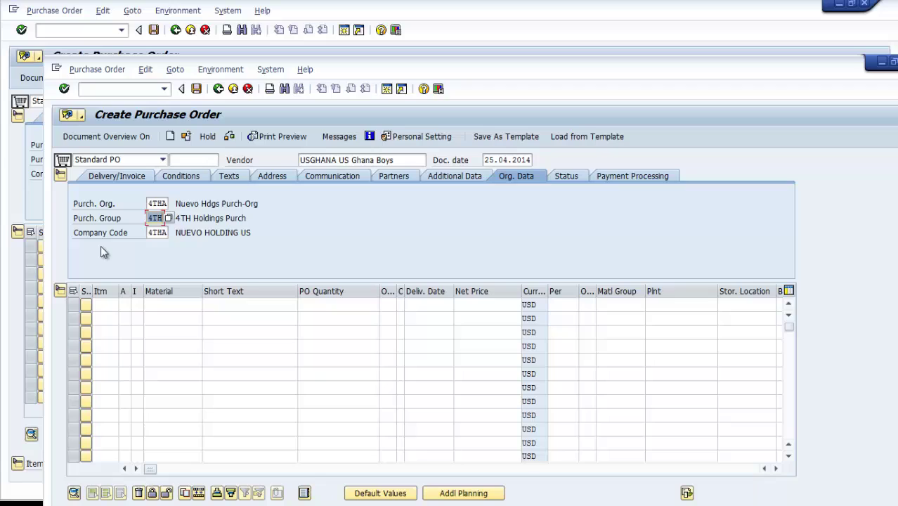
Enter item number 10 with item category L in the first row of the item overview
{"action": "left_click", "coordinate": [106, 305]}
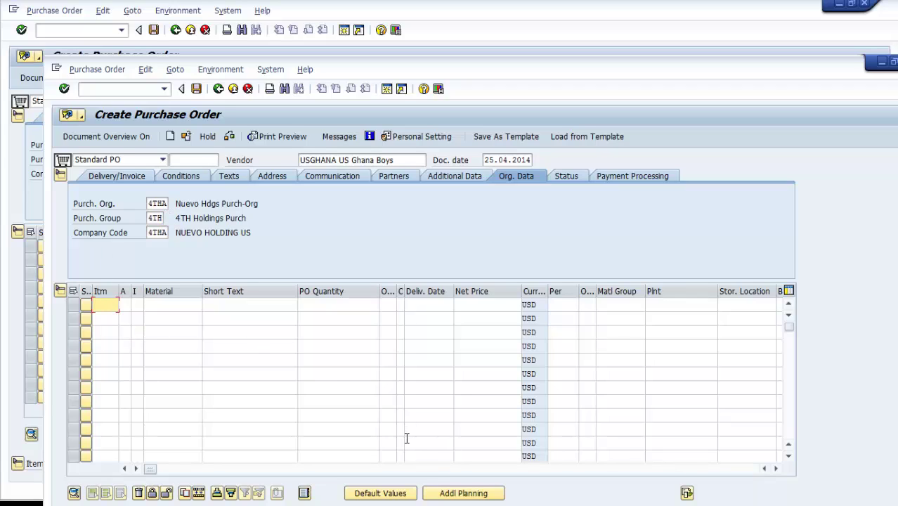
{"action": "type", "text": "10"}
{"action": "key", "text": "Tab"}
{"action": "key", "text": "Tab"}
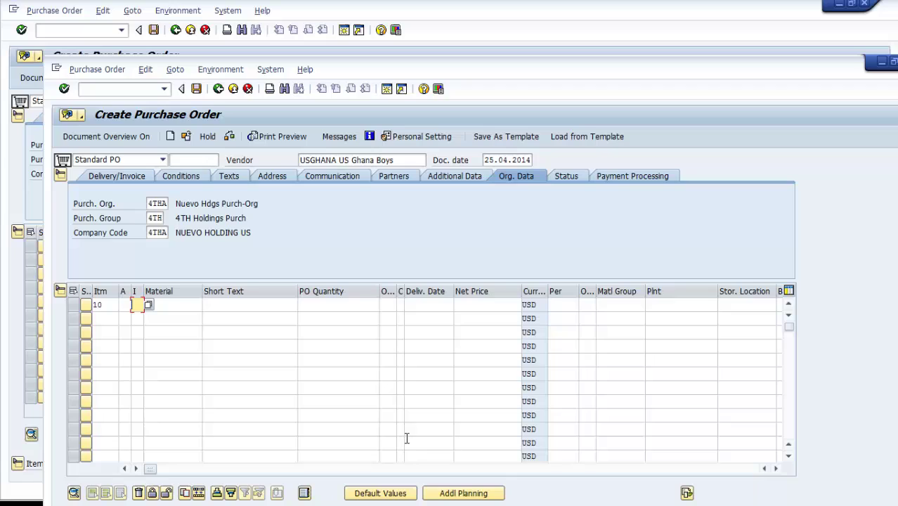
{"action": "type", "text": "L"}
{"action": "key", "text": "Tab"}
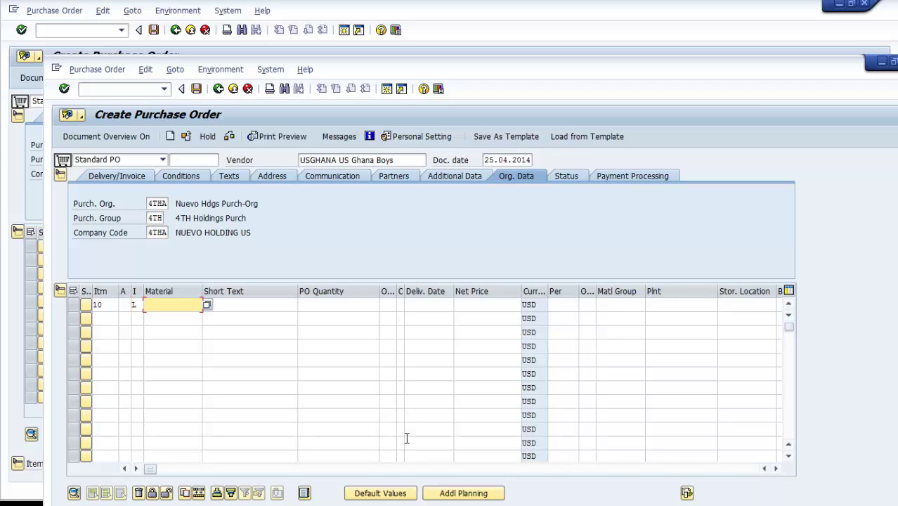
Set the material of item 10 to ENROUTE-CHO1-4TH and leave its short text blank
{"action": "key", "text": "BackSpace"}
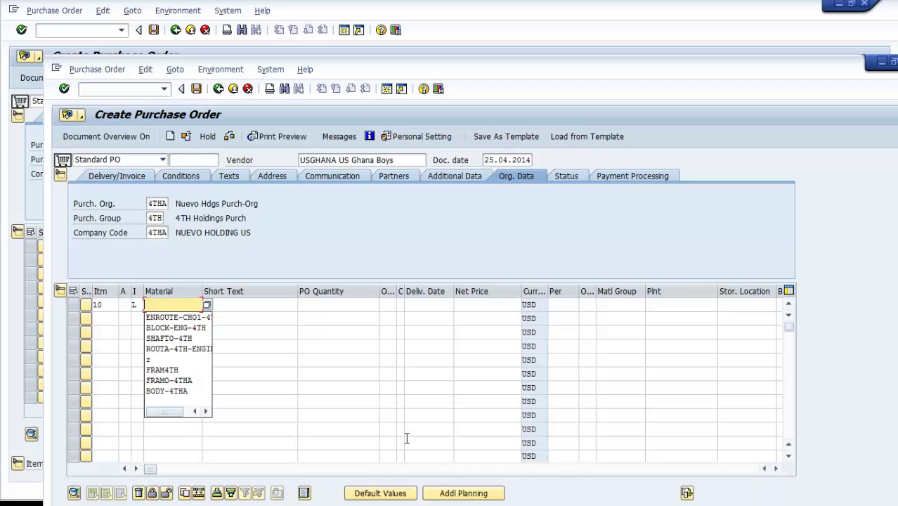
{"action": "key", "text": "Down"}
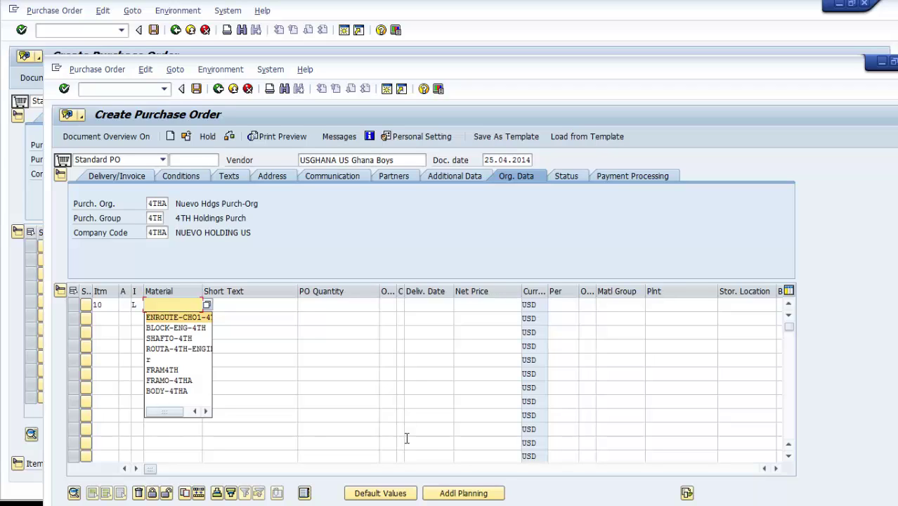
{"action": "key", "text": "Return"}
{"action": "key", "text": "Tab"}
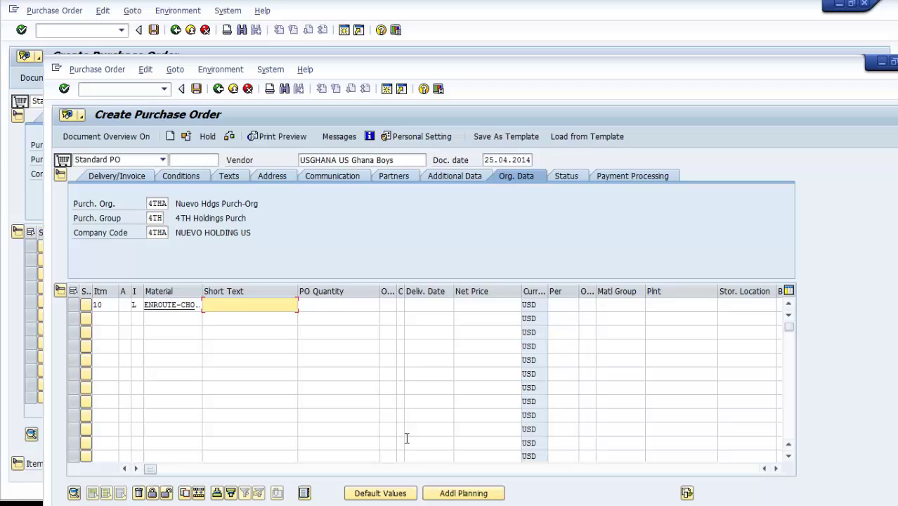
{"action": "key", "text": "Tab"}
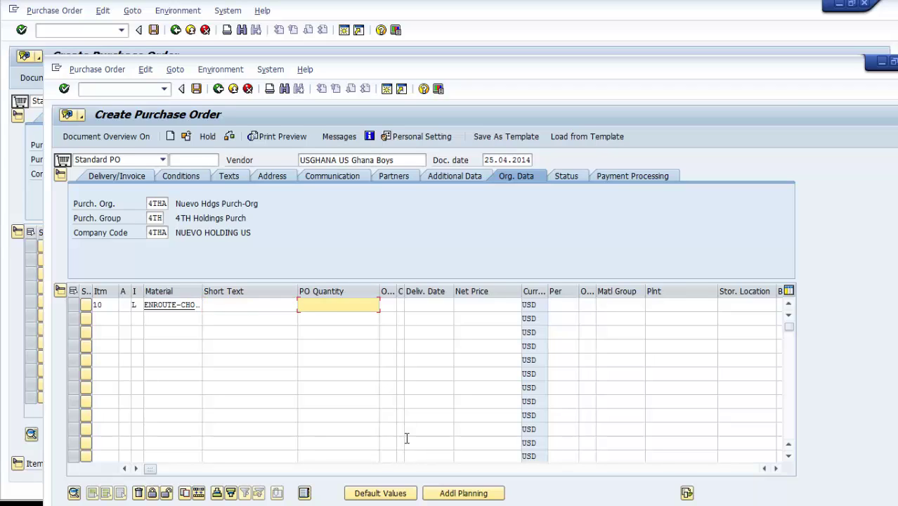
Give item 10 a purchase order quantity of 3 and a delivery date of 25.04.2014
{"action": "type", "text": "3"}
{"action": "key", "text": "Tab"}
{"action": "key", "text": "Tab"}
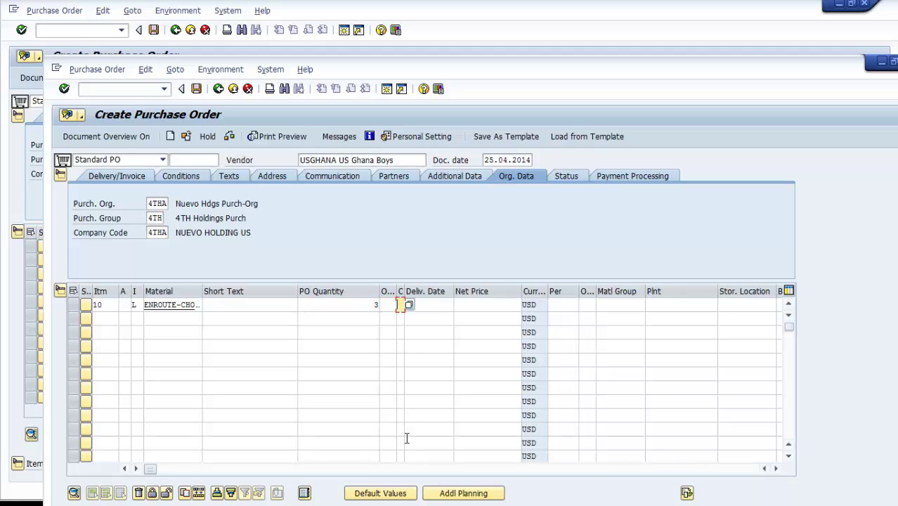
{"action": "key", "text": "Tab"}
{"action": "key", "text": "BackSpace"}
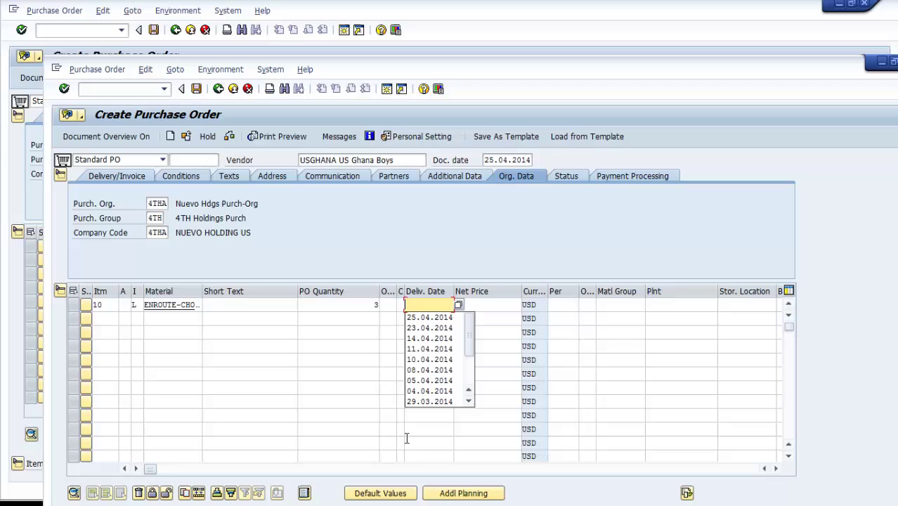
{"action": "key", "text": "Down"}
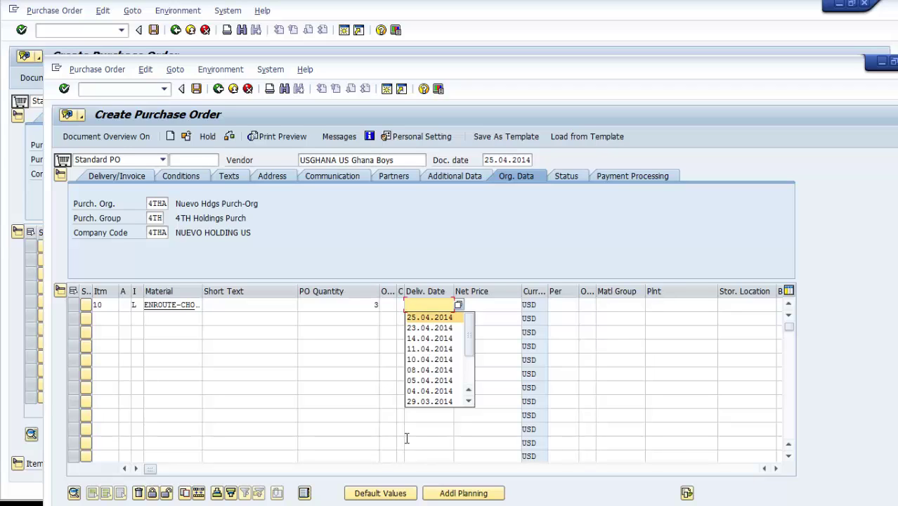
{"action": "key", "text": "Tab"}
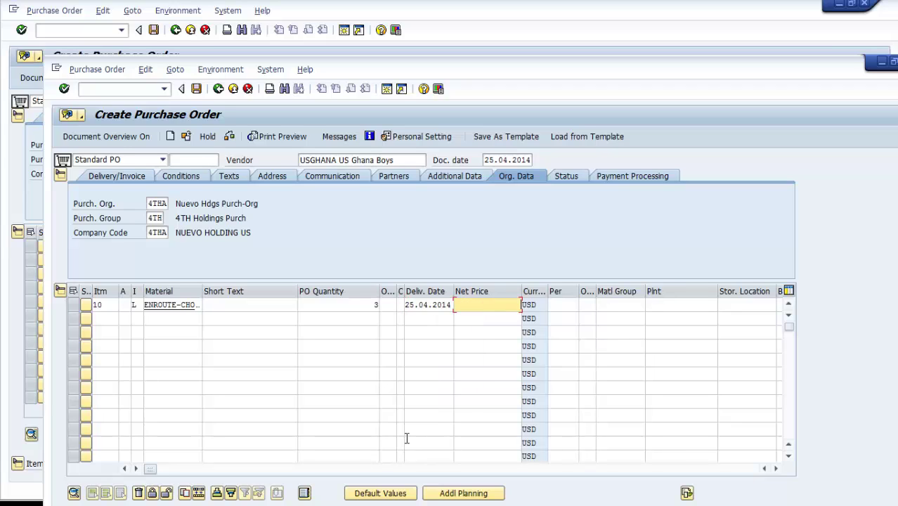
Assign plant 4tha and storage location 0001 to item 10, leaving the net price and material group blank
{"action": "key", "text": "Tab"}
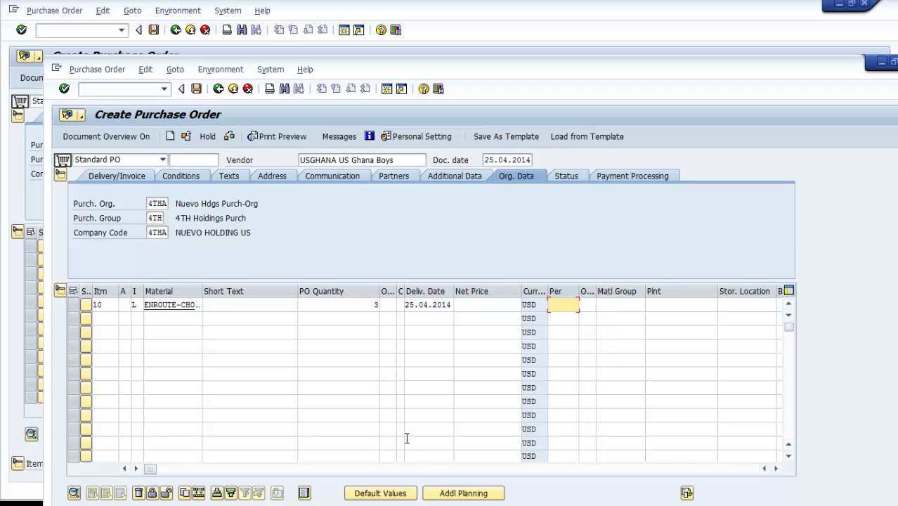
{"action": "key", "text": "Tab"}
{"action": "key", "text": "Tab"}
{"action": "key", "text": "Tab"}
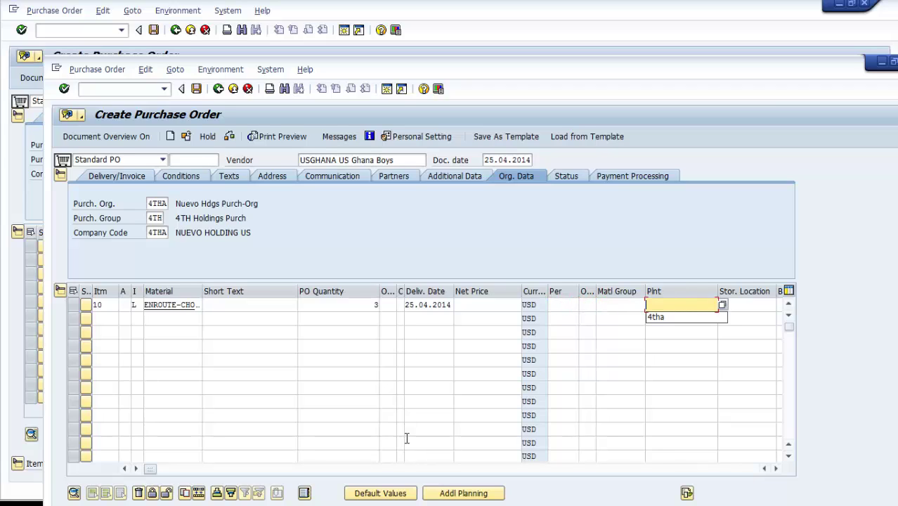
{"action": "key", "text": "Down"}
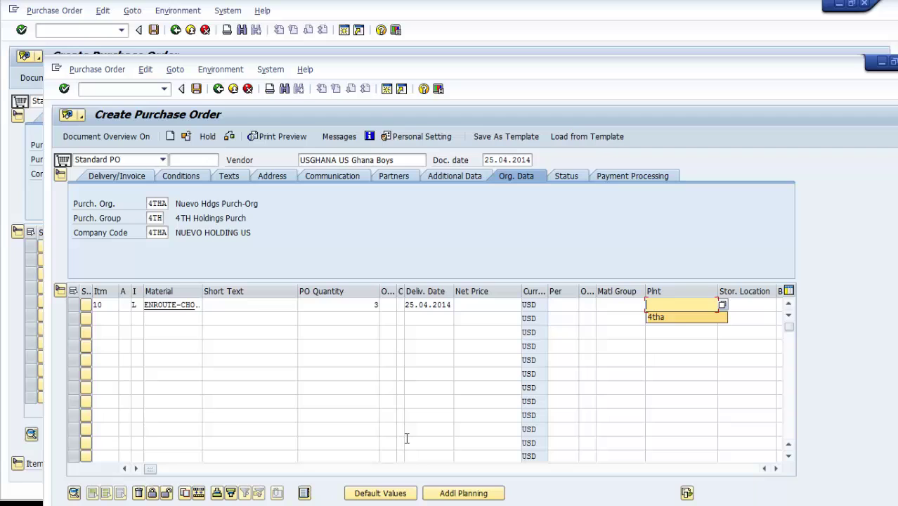
{"action": "key", "text": "Return"}
{"action": "key", "text": "Tab"}
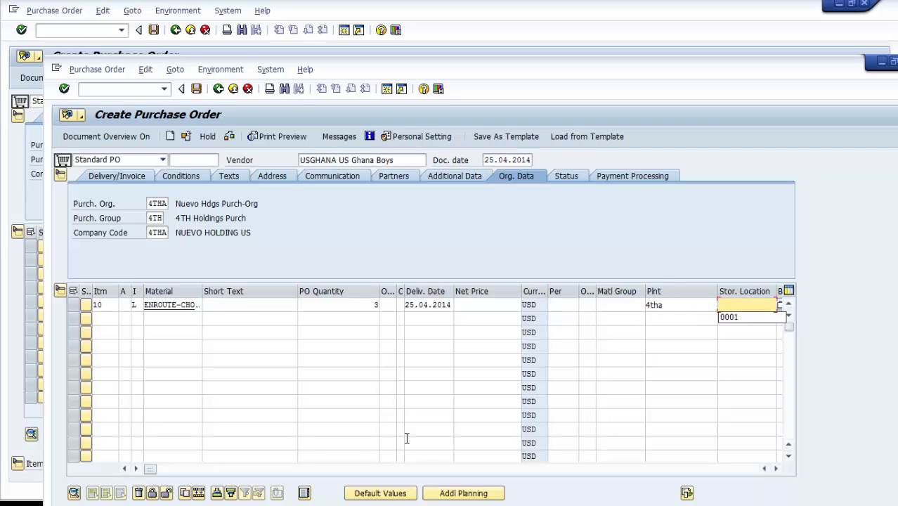
{"action": "key", "text": "Down"}
{"action": "key", "text": "Return"}
{"action": "key", "text": "Tab"}
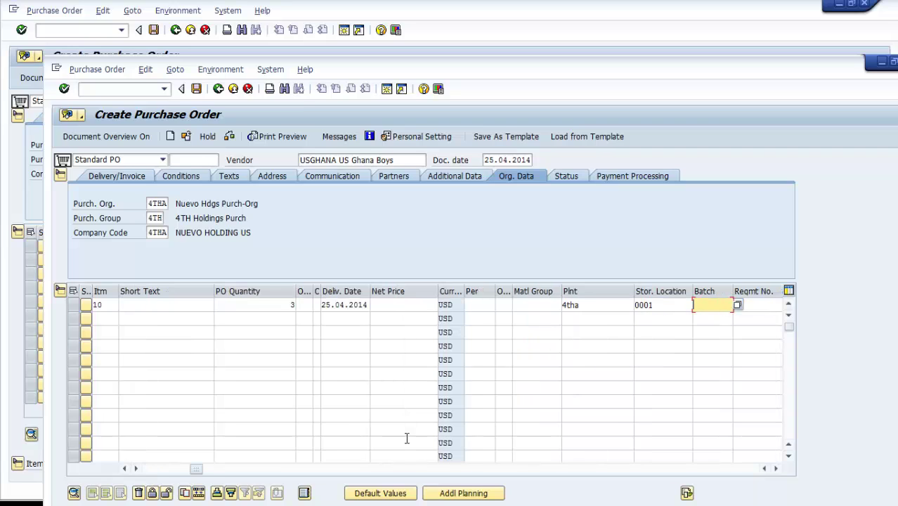
Look up the purchasing info records of vendor USGHANA, assign the one for ENROUTE-CHO1-4TH to item 10, and validate the item
{"action": "key", "text": "Tab"}
{"action": "key", "text": "Tab"}
{"action": "key", "text": "Tab"}
{"action": "key", "text": "Tab"}
{"action": "key", "text": "Tab"}
{"action": "key", "text": "Tab"}
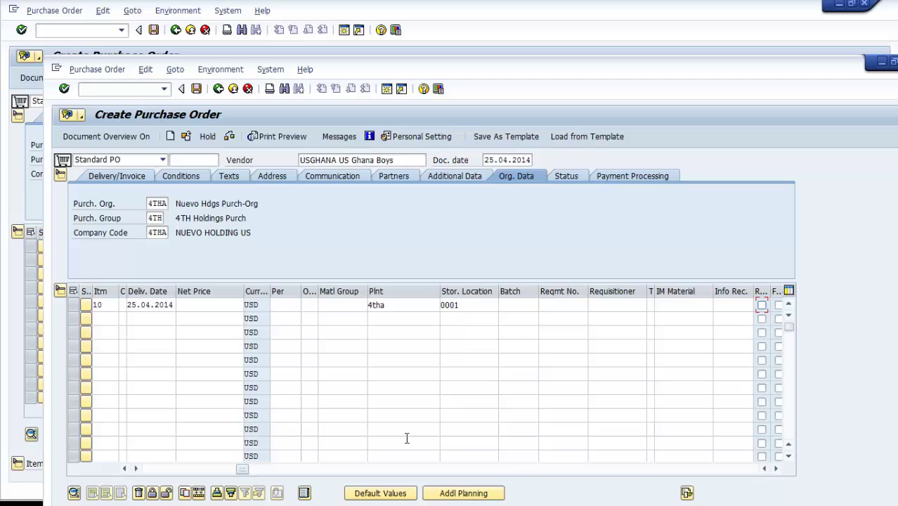
{"action": "left_click", "coordinate": [731, 304]}
{"action": "key", "text": "Return"}
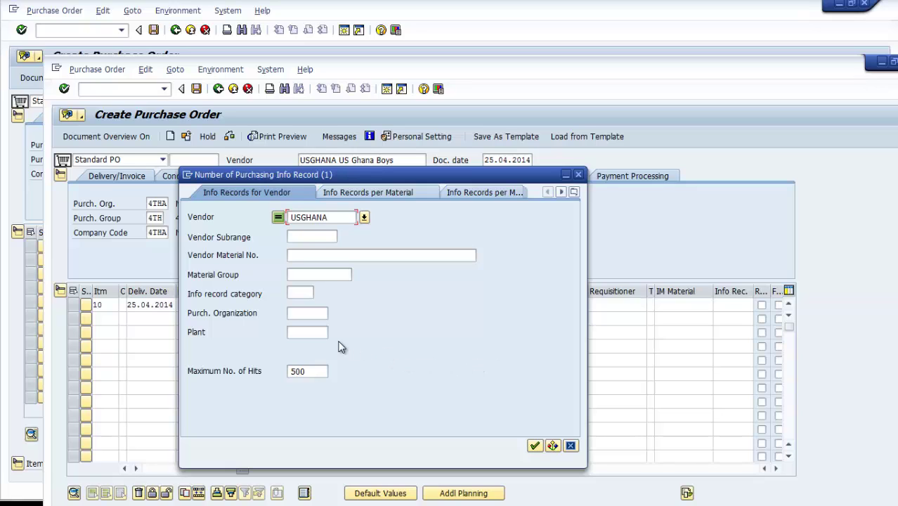
{"action": "left_click", "coordinate": [534, 447]}
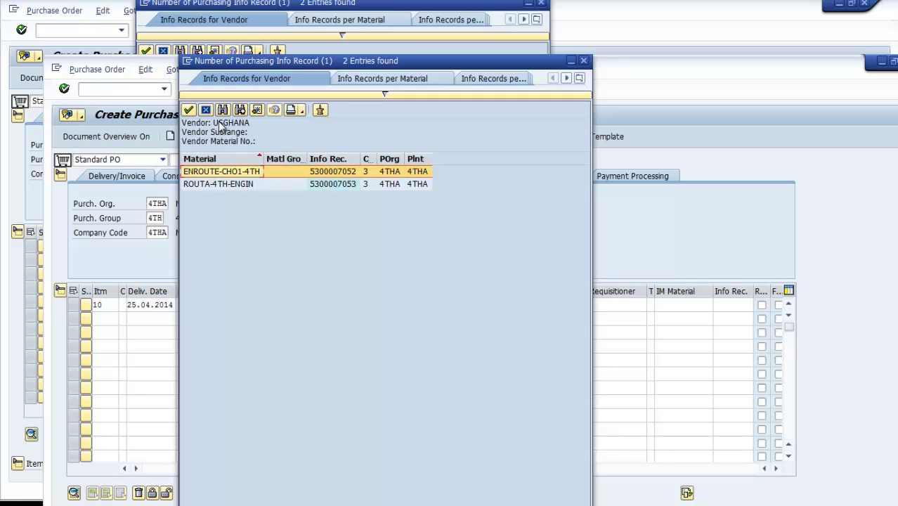
{"action": "double_click", "coordinate": [331, 172]}
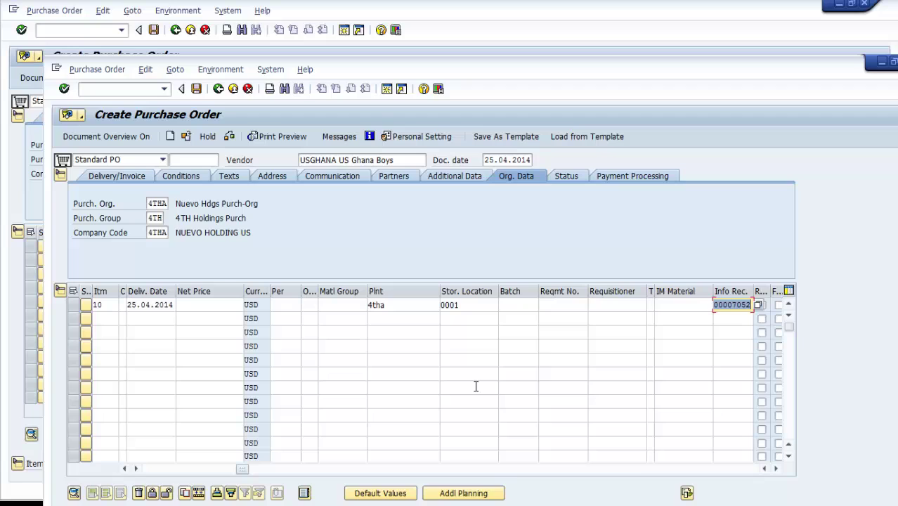
{"action": "key", "text": "Return"}
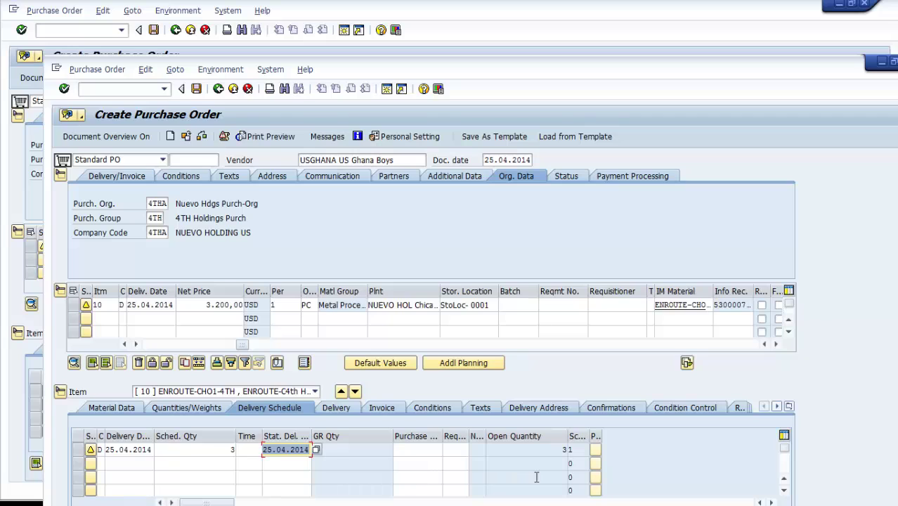
Review the delivery settings and the delivery schedule in item 10's details
{"action": "left_click", "coordinate": [336, 407]}
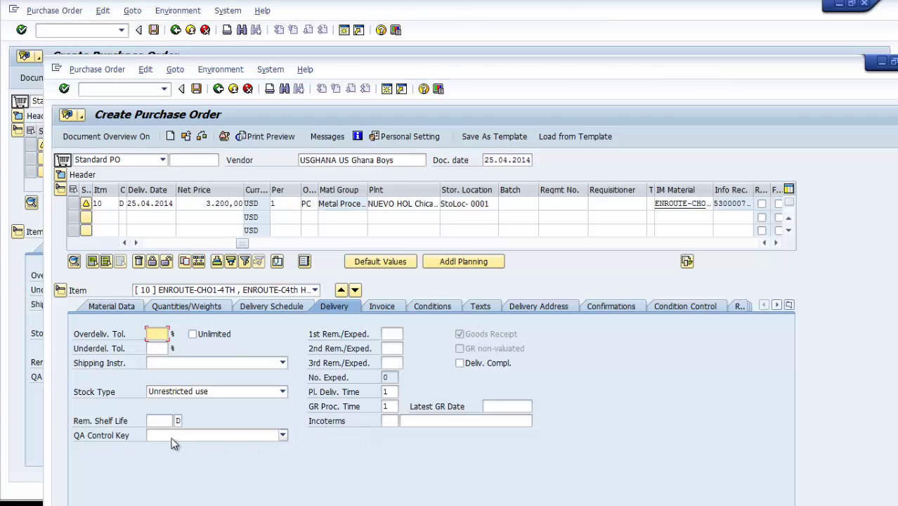
{"action": "left_click", "coordinate": [273, 306]}
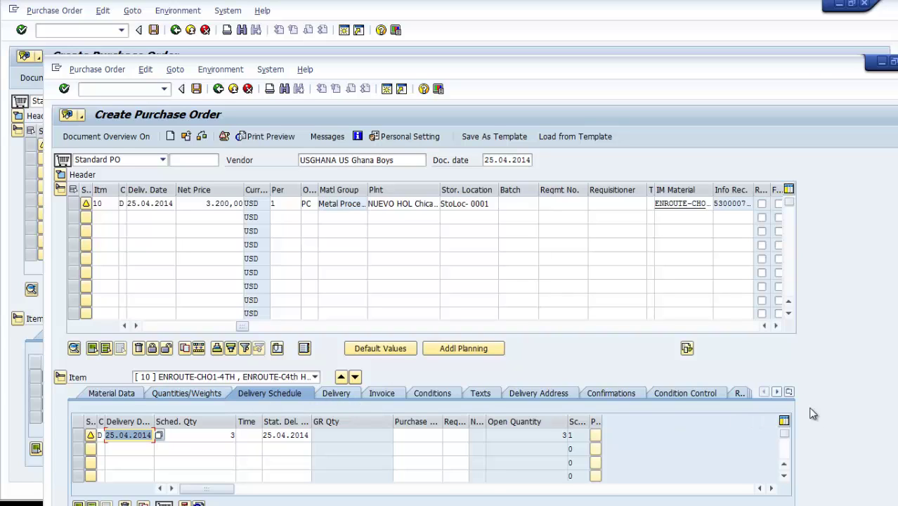
Open item 10's subcontracting details and set the special stock to Normal stock
{"action": "left_click", "coordinate": [788, 392]}
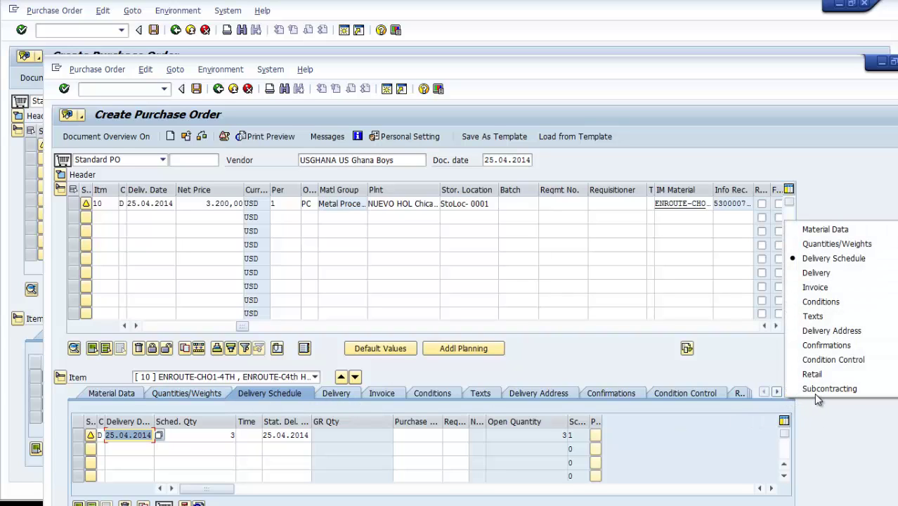
{"action": "left_click", "coordinate": [815, 388]}
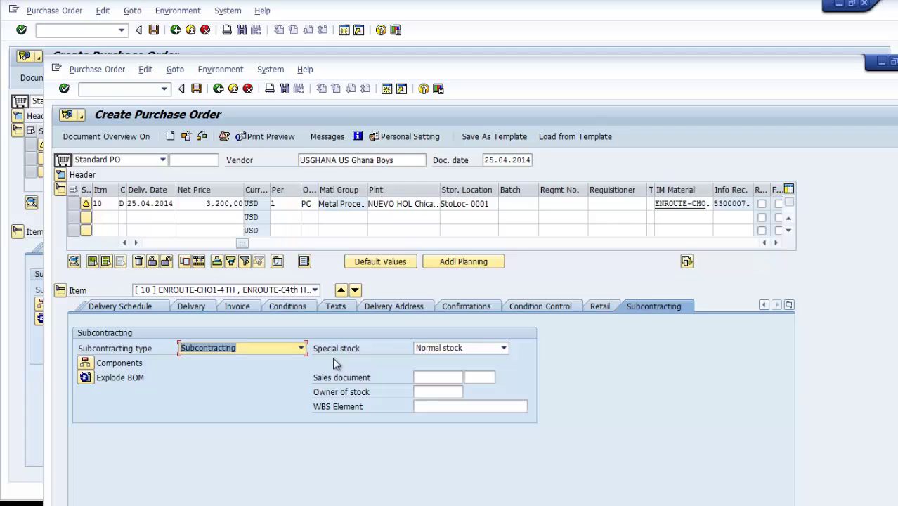
{"action": "left_click", "coordinate": [504, 348]}
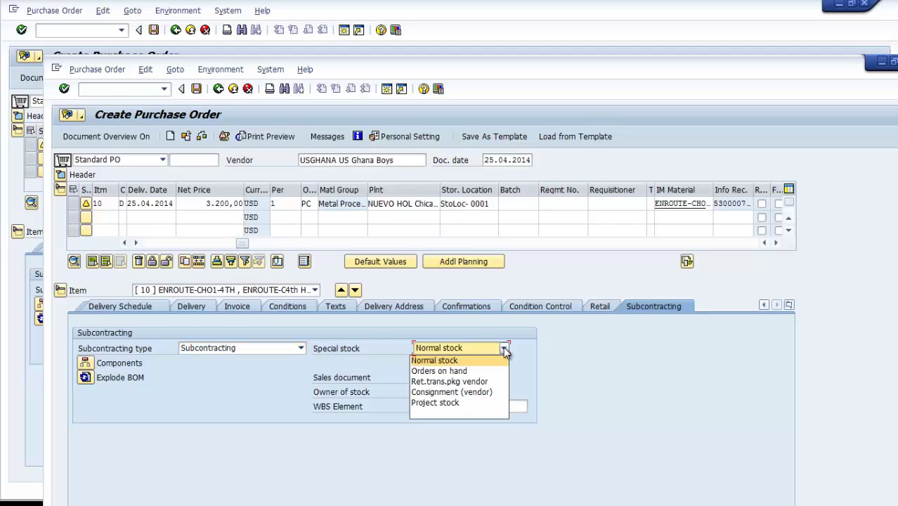
{"action": "left_click", "coordinate": [469, 361]}
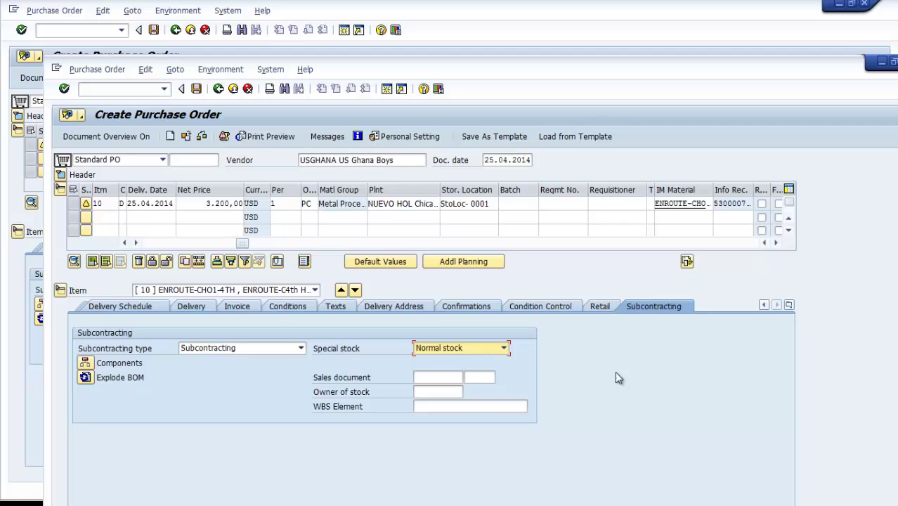
Tick the Q. indicator for components BLOCK-ENG-4TH and SHAFTO-4TH in item 10's component overview and return to the purchase order
{"action": "left_click", "coordinate": [86, 364]}
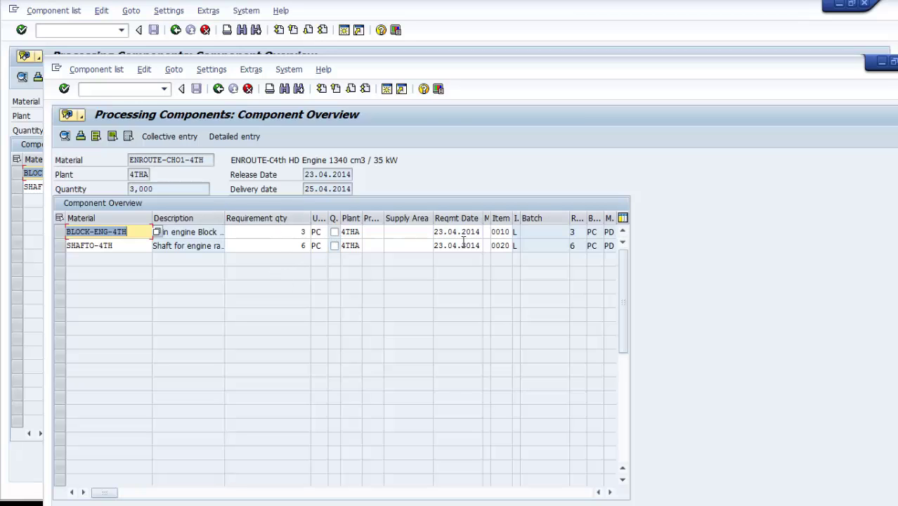
{"action": "left_click", "coordinate": [611, 492]}
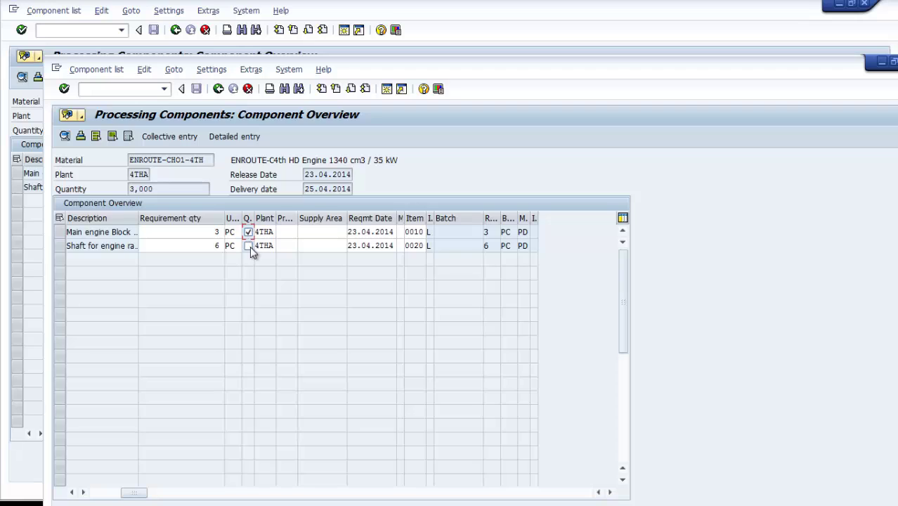
{"action": "left_click", "coordinate": [248, 246]}
{"action": "key", "text": "Return"}
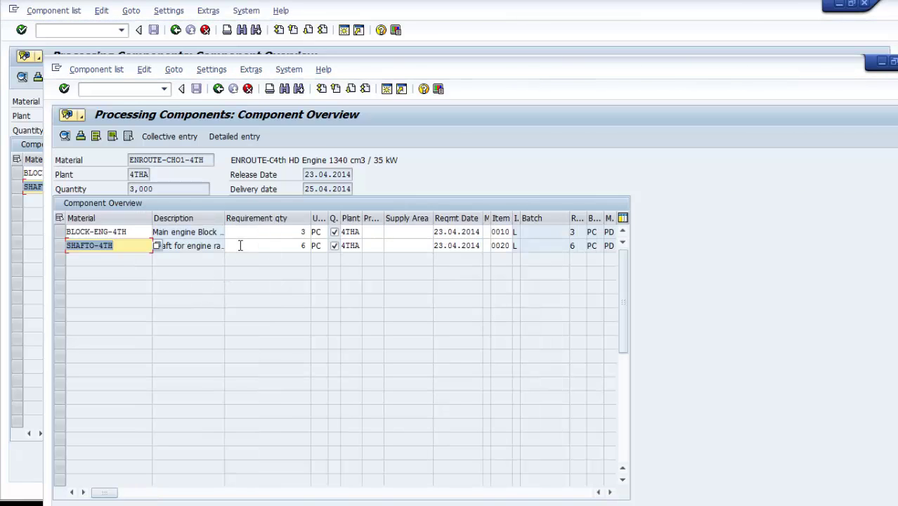
{"action": "left_click", "coordinate": [219, 90]}
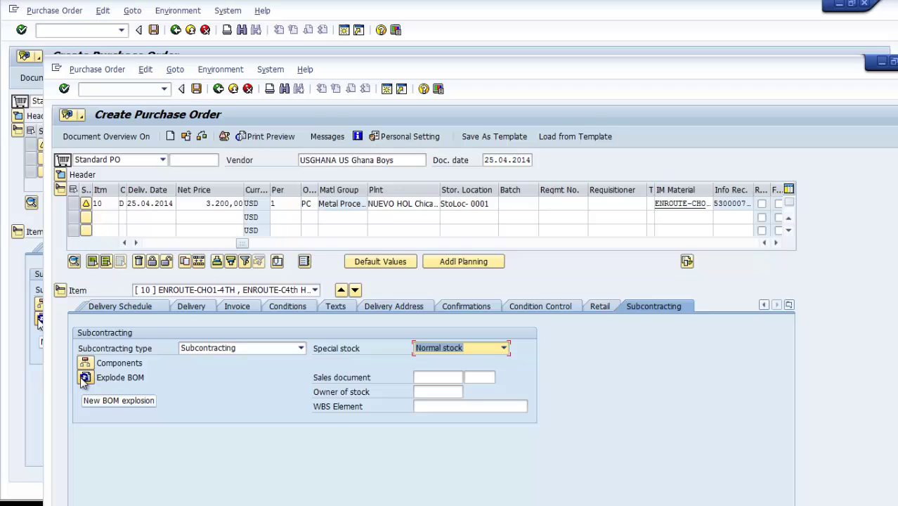
Run a new BOM explosion for item 10, then save the purchase order and leave order creation
{"action": "left_click", "coordinate": [84, 378]}
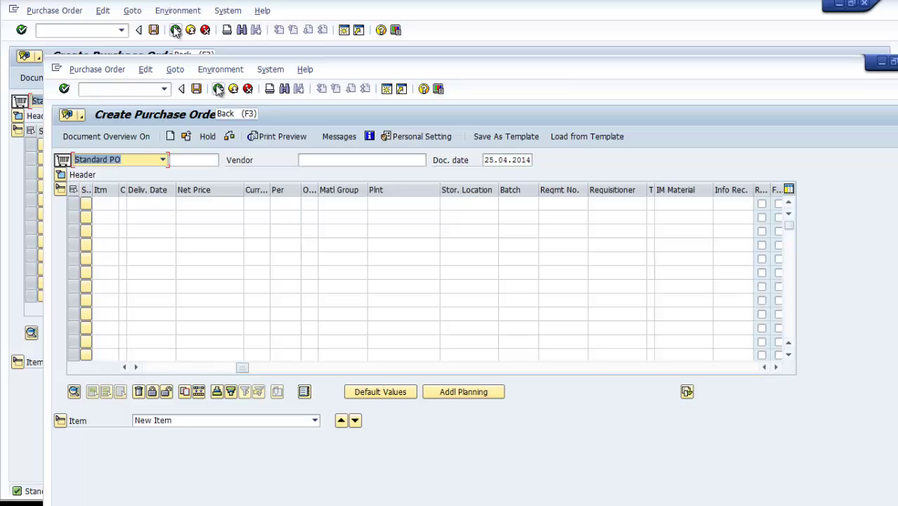
{"action": "left_click", "coordinate": [219, 89]}
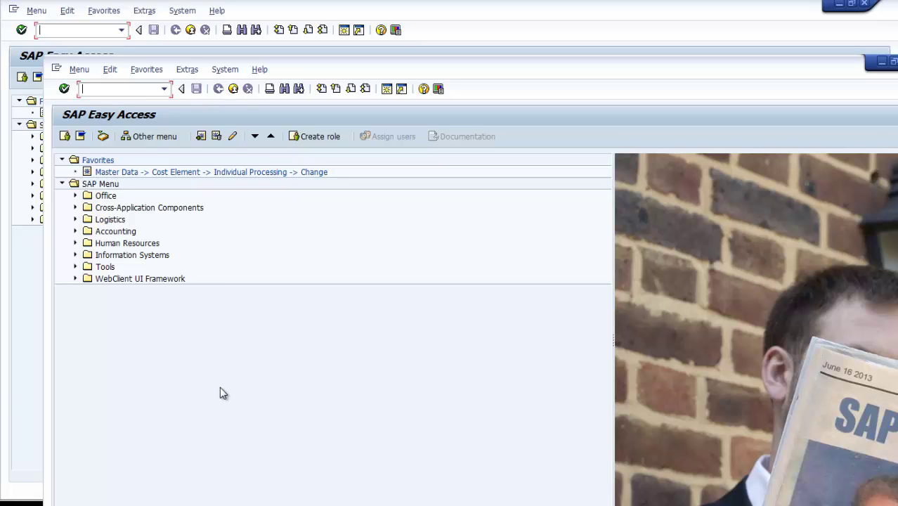
Open SC Stock Monitoring for Vendor with transaction ME2O
{"action": "type", "text": "M"}
{"action": "type", "text": "E"}
{"action": "type", "text": "2"}
{"action": "type", "text": "0"}
{"action": "key", "text": "Return"}
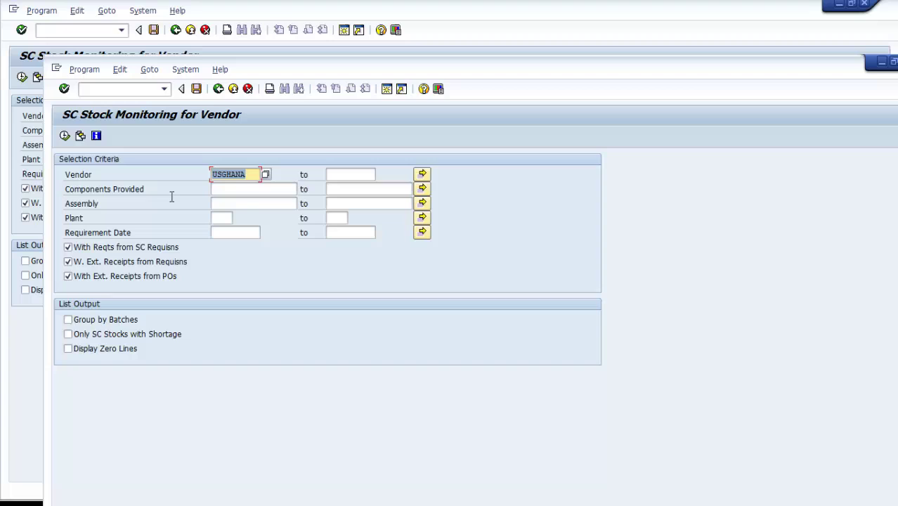
Restrict the components provided to the range BLOCK-ENG-4TH to SHAFTO-4TH for vendor USGHANA
{"action": "left_click", "coordinate": [234, 191]}
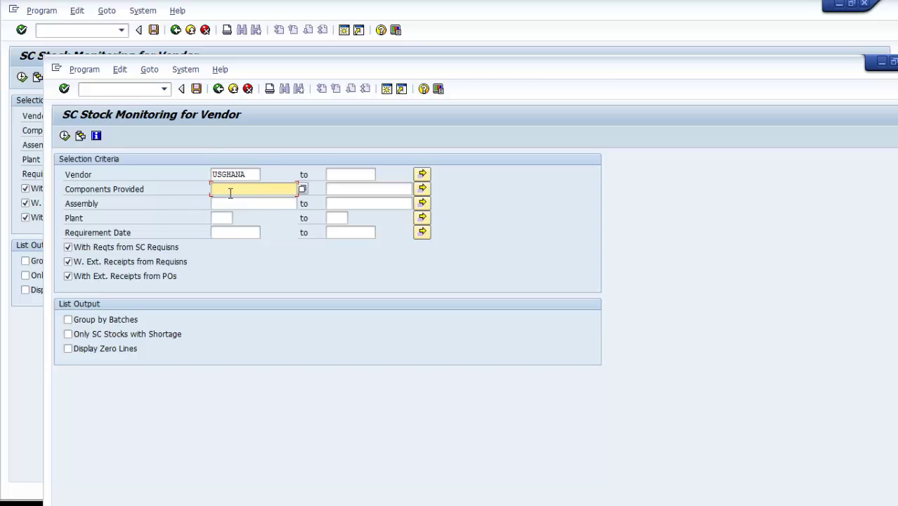
{"action": "left_click", "coordinate": [230, 191]}
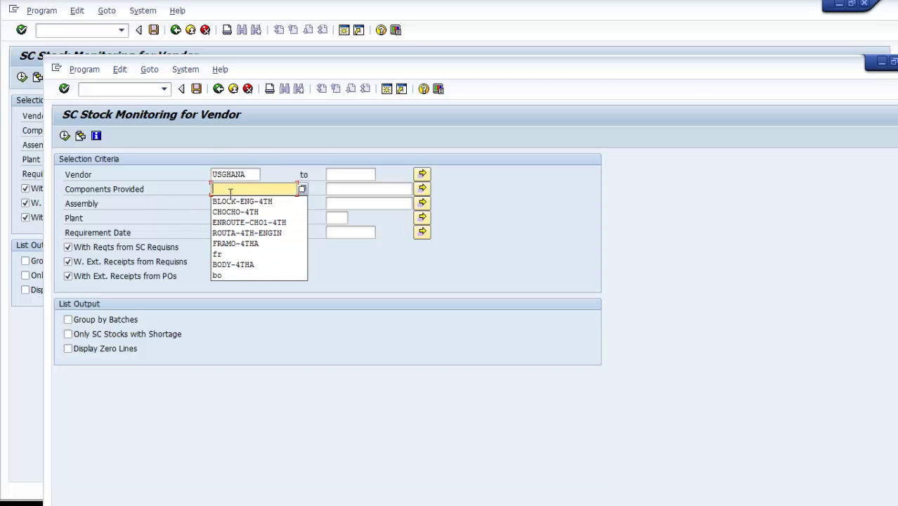
{"action": "left_click", "coordinate": [234, 201]}
{"action": "left_click", "coordinate": [345, 189]}
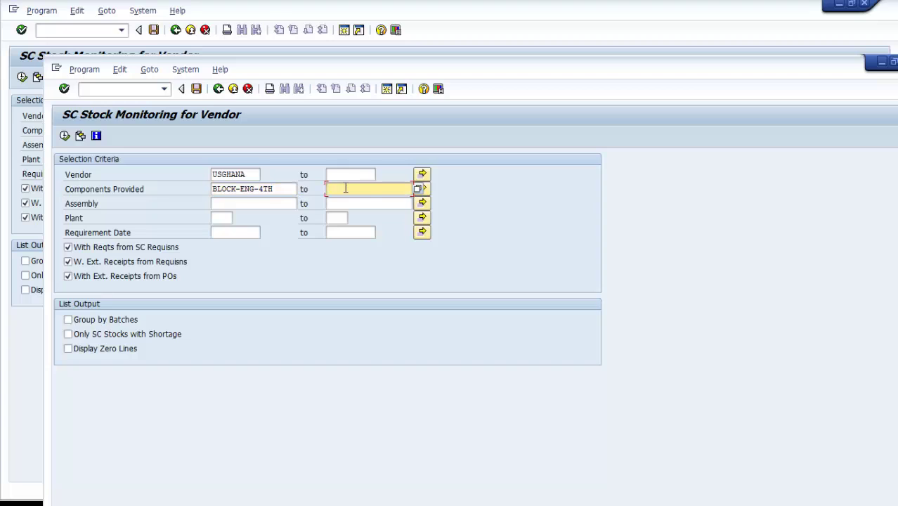
{"action": "left_click", "coordinate": [345, 188]}
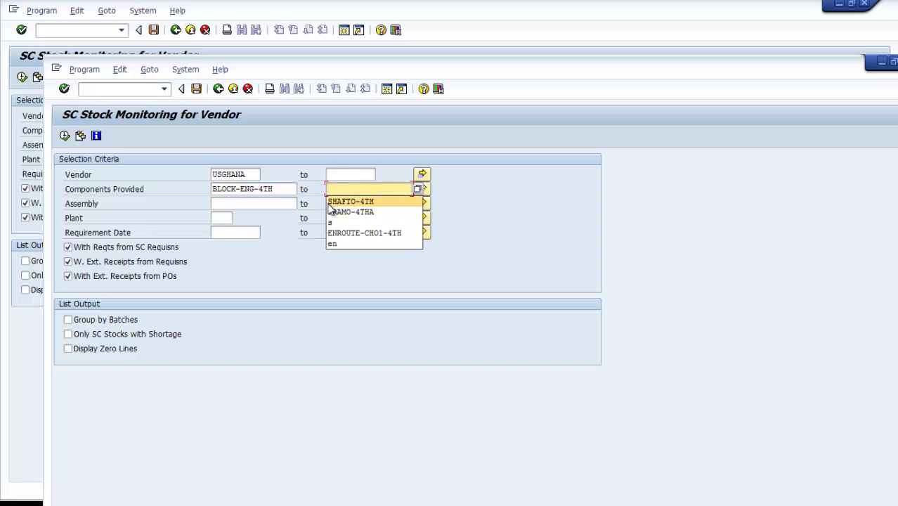
{"action": "left_click", "coordinate": [344, 202]}
Set the assembly to ENROUTE-CHO1-4TH and run the subcontracting stock report
{"action": "left_click", "coordinate": [242, 203]}
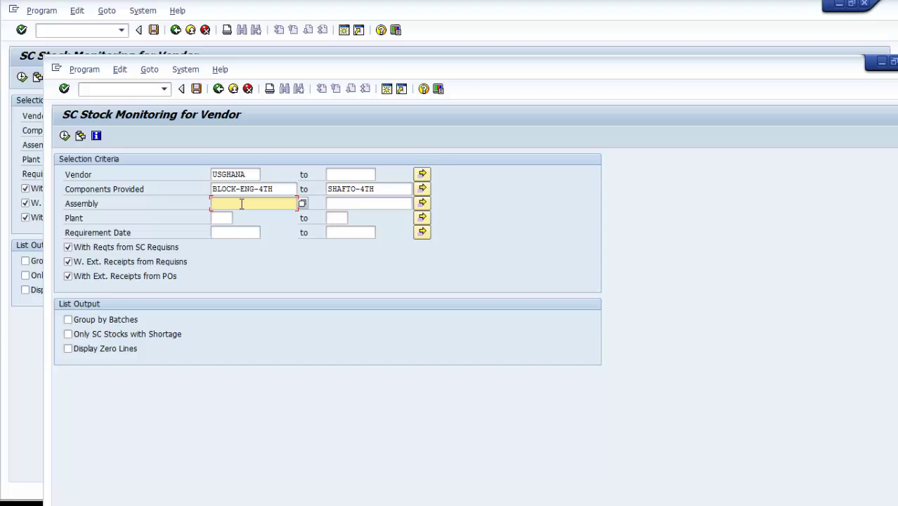
{"action": "left_click", "coordinate": [242, 203]}
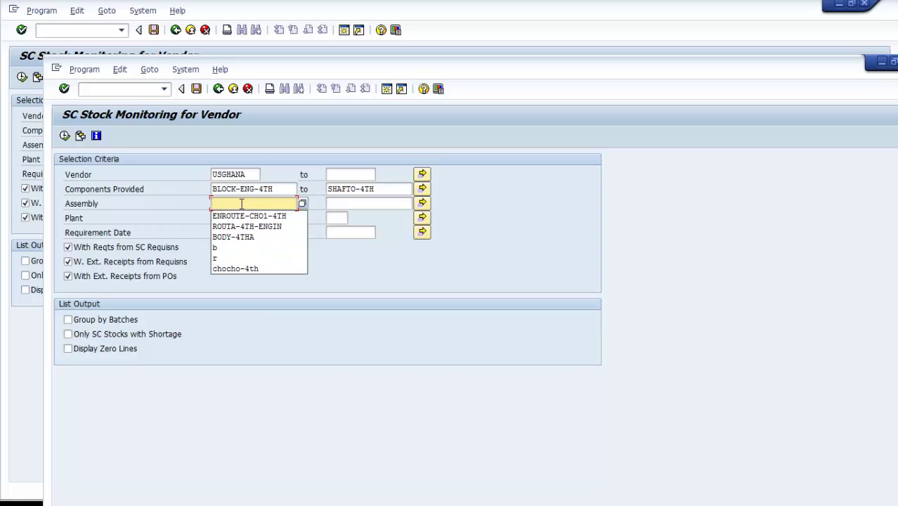
{"action": "left_click", "coordinate": [245, 215]}
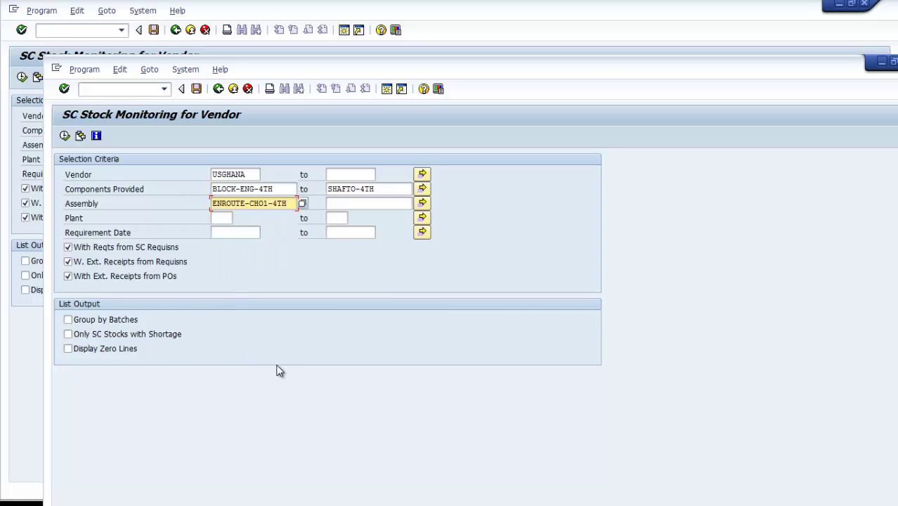
{"action": "left_click", "coordinate": [65, 135]}
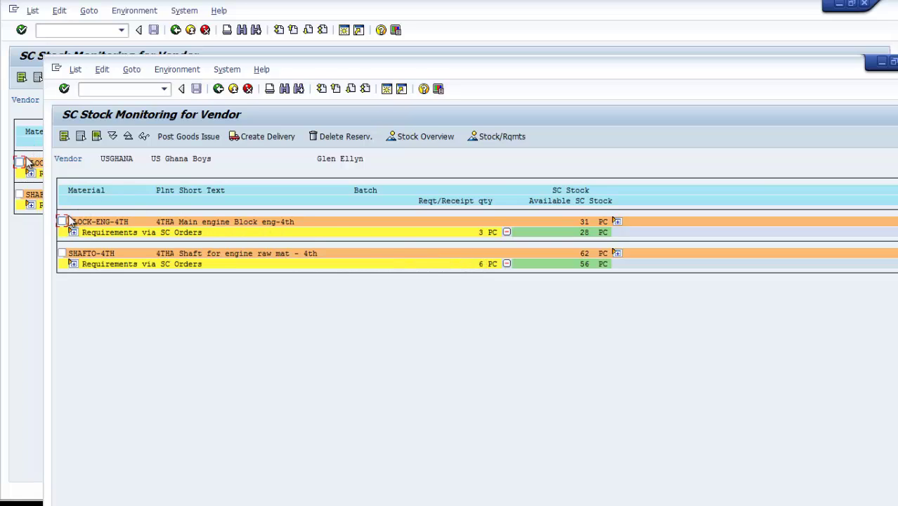
Select the BLOCK-ENG-4TH and SHAFTO-4TH lines and display the stock overview for BLOCK-ENG-4TH
{"action": "left_click", "coordinate": [63, 222]}
{"action": "left_click", "coordinate": [62, 253]}
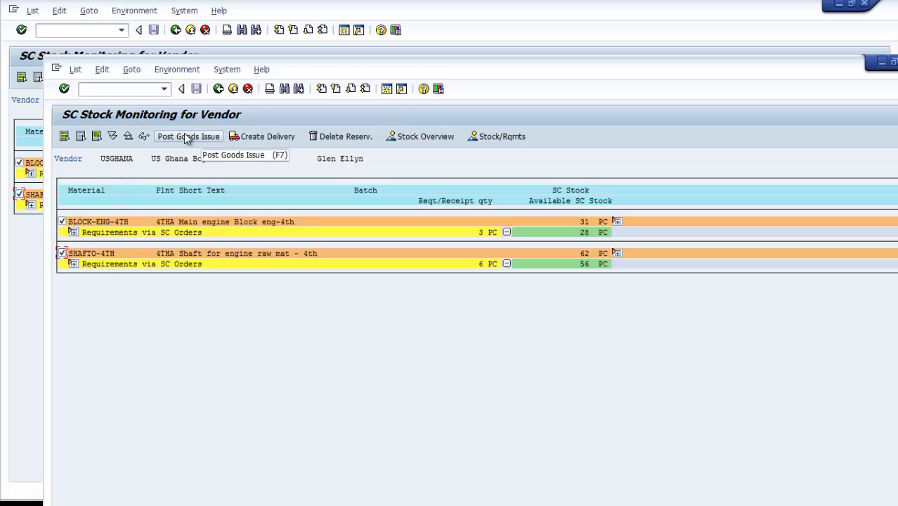
{"action": "left_click", "coordinate": [170, 71]}
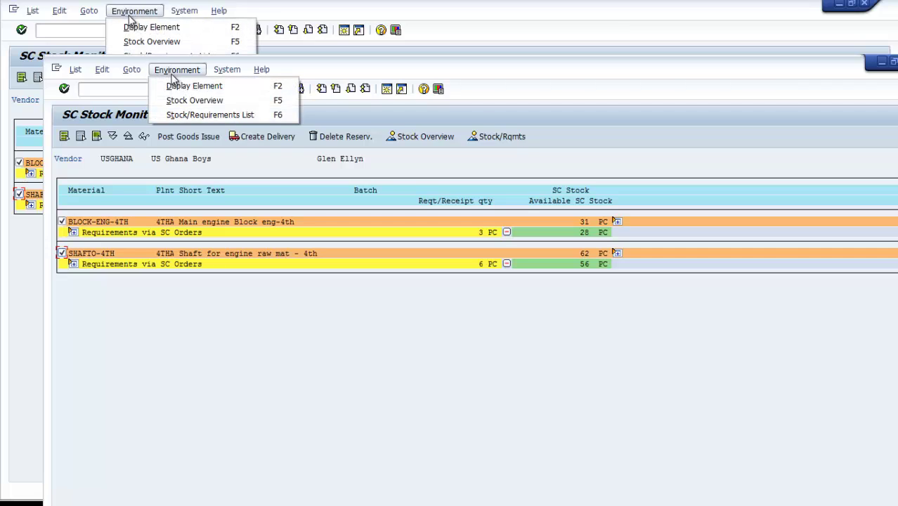
{"action": "left_click", "coordinate": [134, 75]}
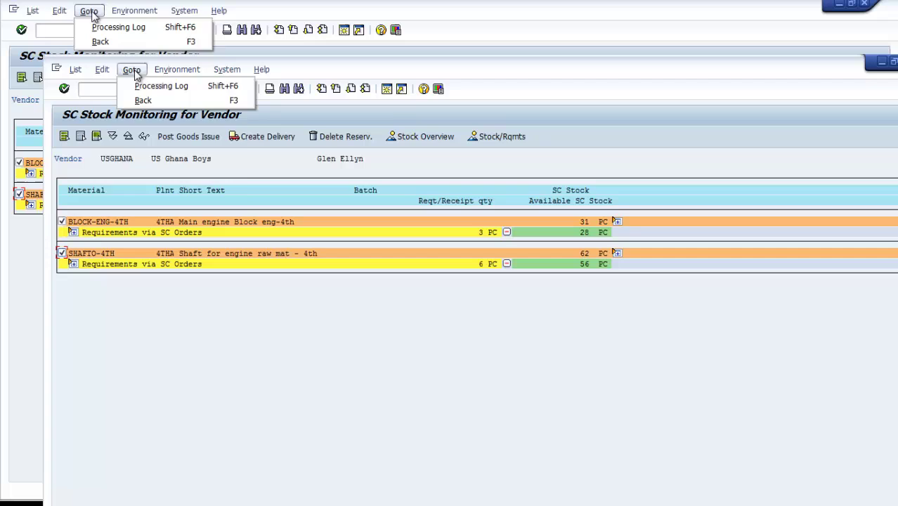
{"action": "mouse_move", "coordinate": [106, 75]}
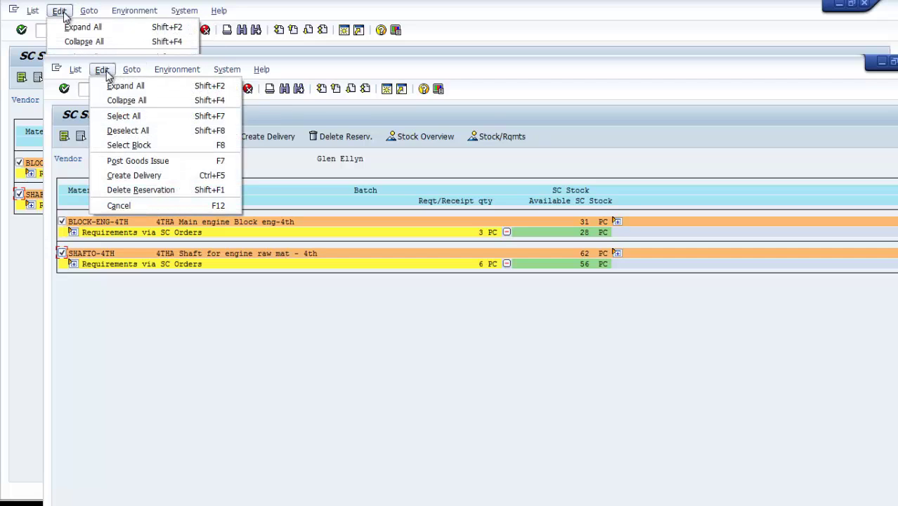
{"action": "mouse_move", "coordinate": [169, 76]}
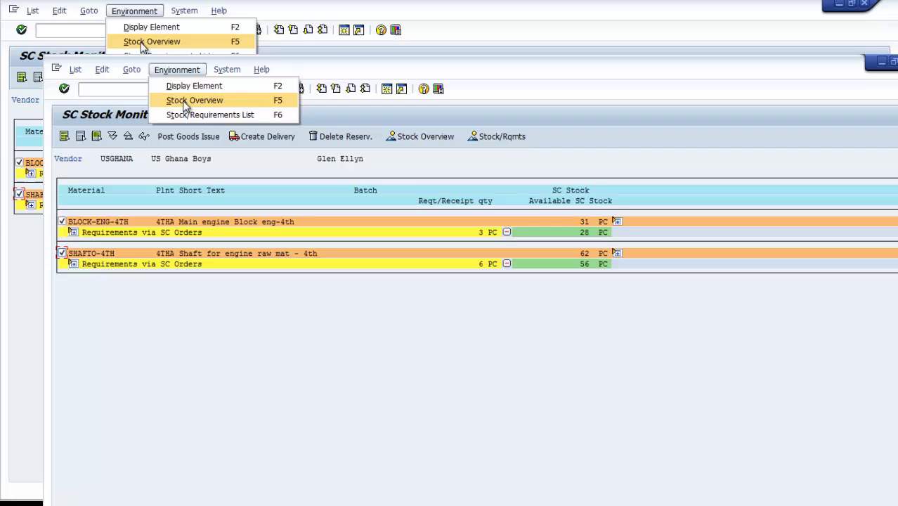
{"action": "left_click", "coordinate": [186, 102]}
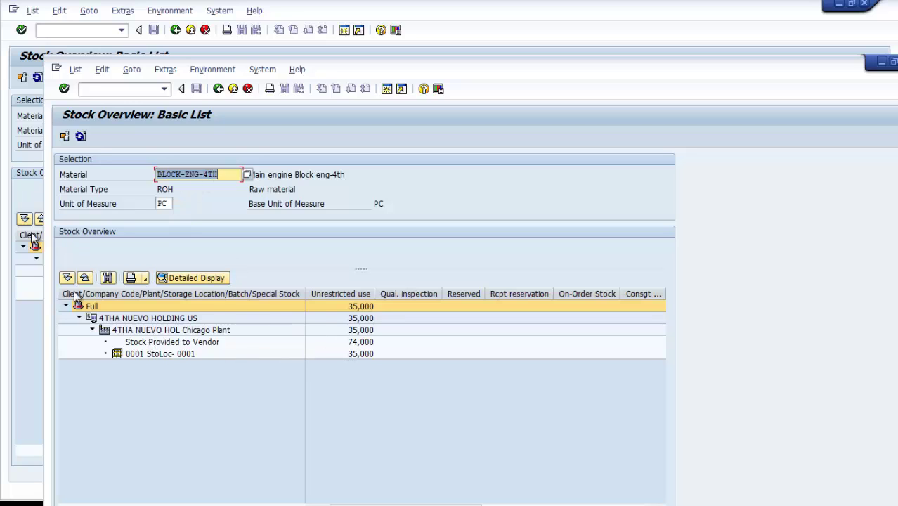
Check the stock overview for SHAFTO-4TH and return to the vendor's subcontracting stock list
{"action": "type", "text": "S"}
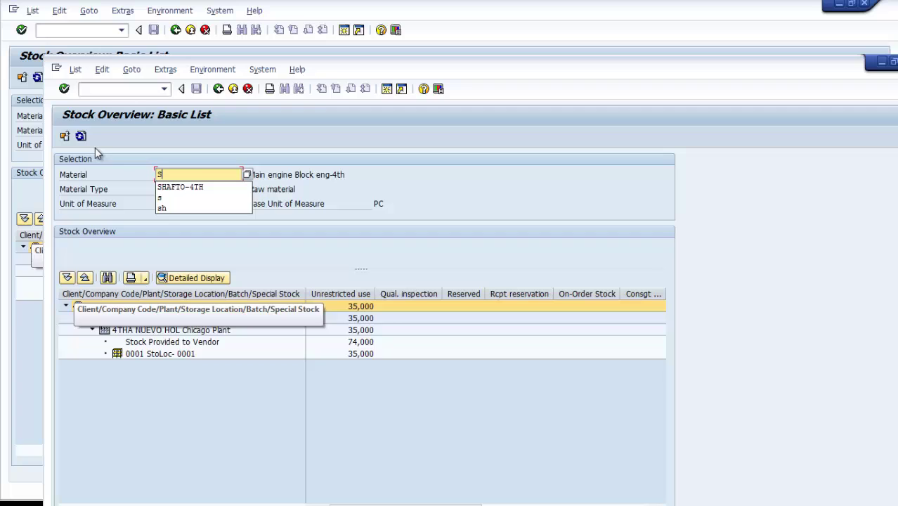
{"action": "key", "text": "Down"}
{"action": "key", "text": "Return"}
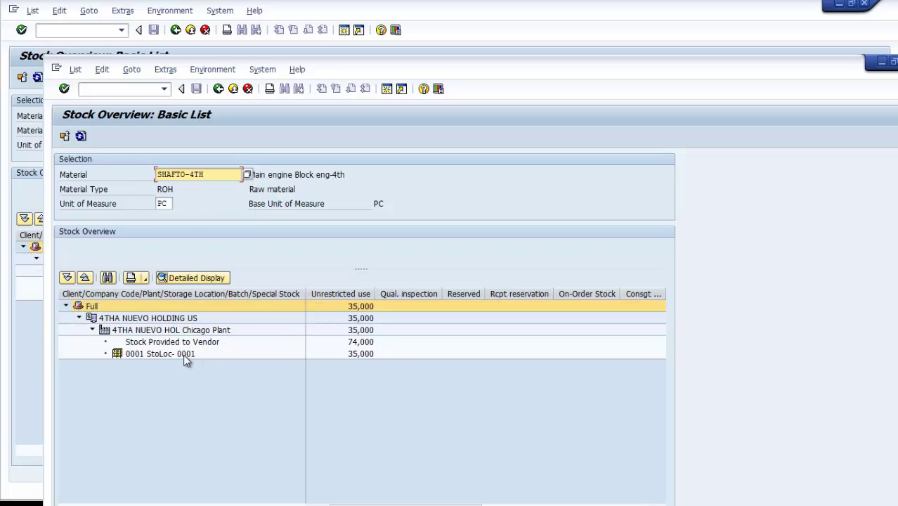
{"action": "key", "text": "Return"}
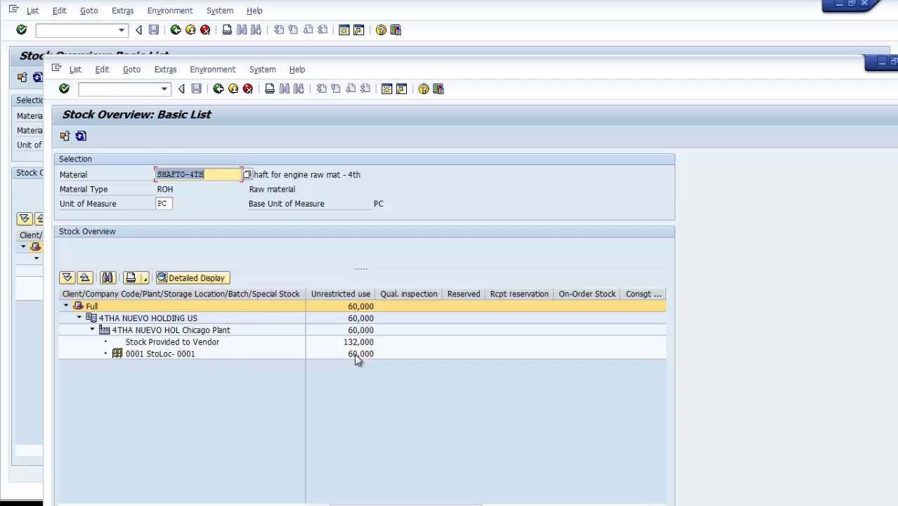
{"action": "left_click", "coordinate": [218, 89]}
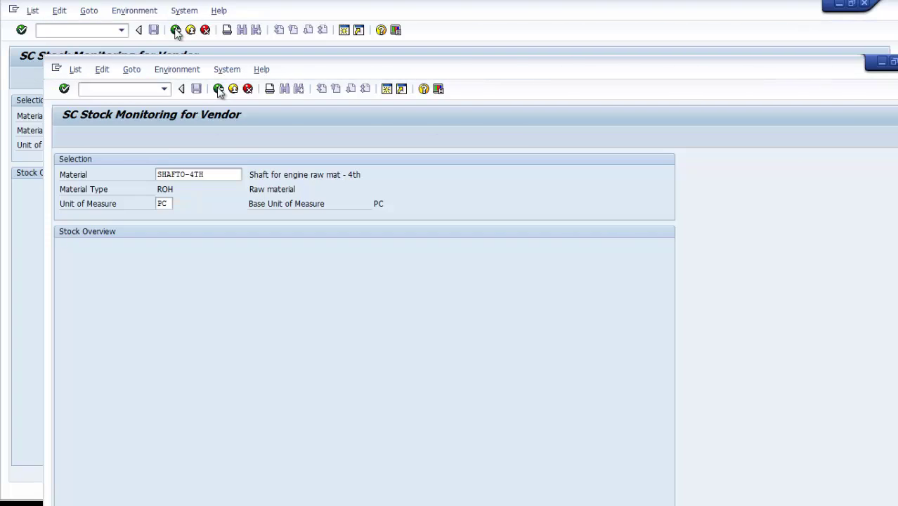
Start the goods issue for both selected components and issue 3 PC of BLOCK-ENG-4TH from storage location 0001
{"action": "left_click", "coordinate": [67, 223]}
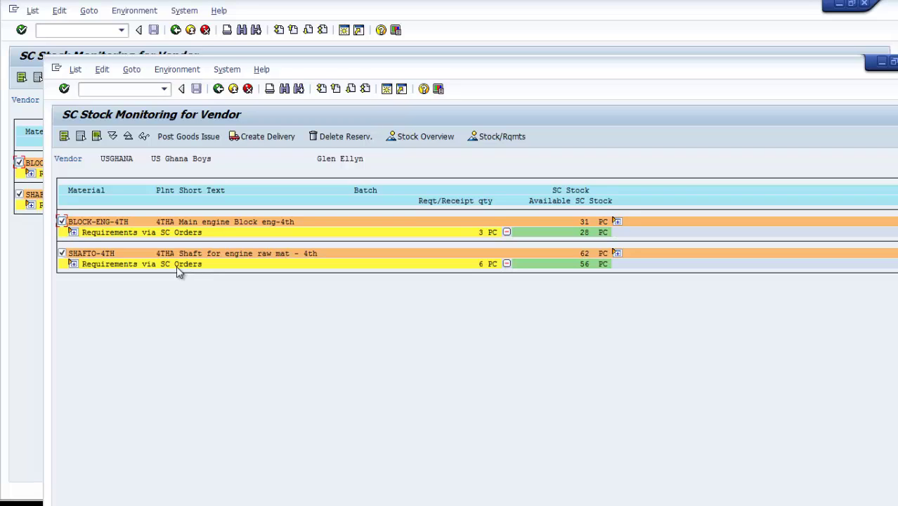
{"action": "left_click", "coordinate": [182, 138]}
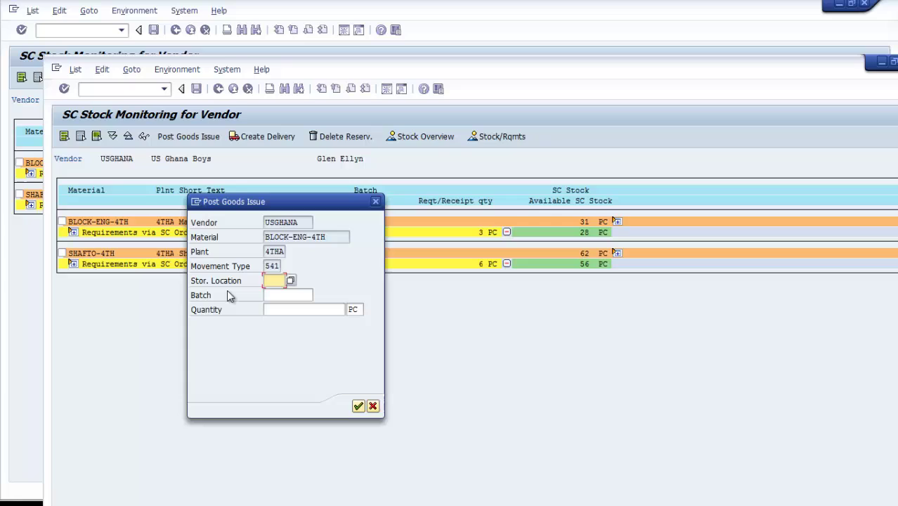
{"action": "key", "text": "BackSpace"}
{"action": "left_click", "coordinate": [280, 292]}
{"action": "left_click", "coordinate": [274, 311]}
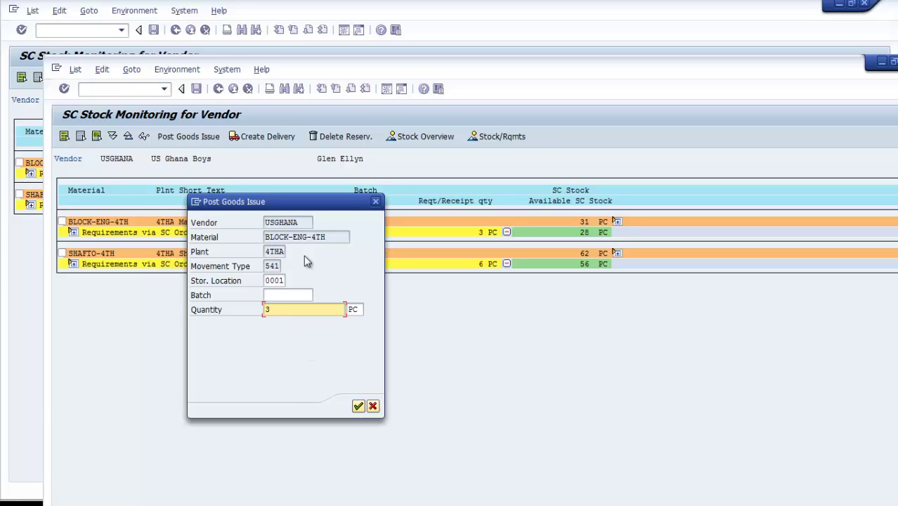
{"action": "left_click", "coordinate": [358, 407]}
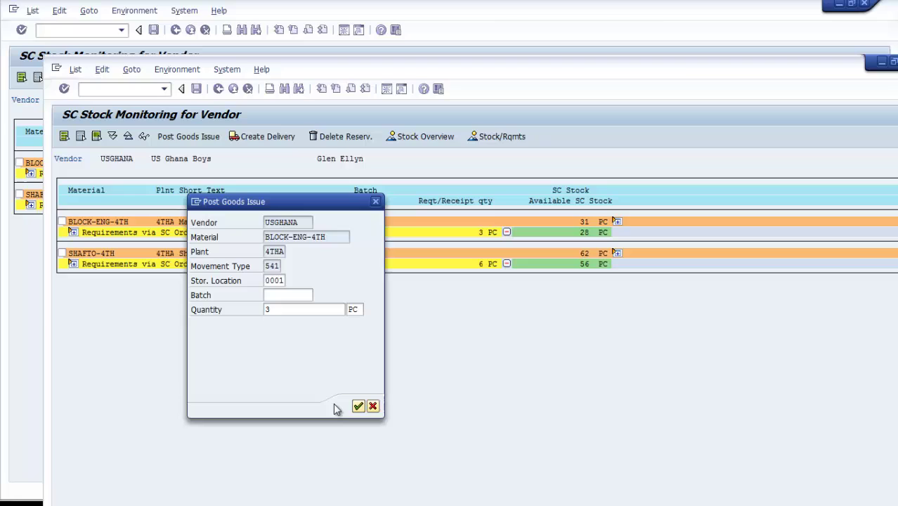
Issue 6 PC of SHAFTO-4TH from storage location 0001, close the posting log and leave the stock list
{"action": "left_click", "coordinate": [278, 310]}
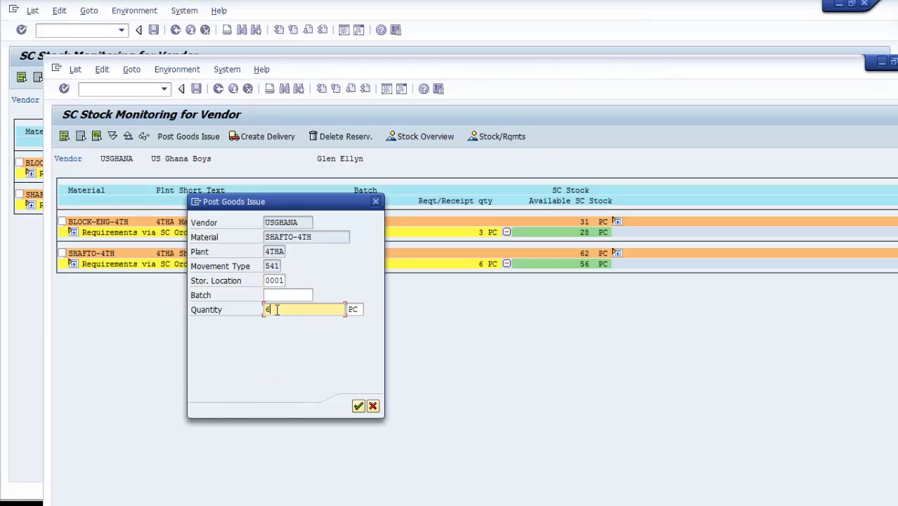
{"action": "left_click", "coordinate": [358, 406]}
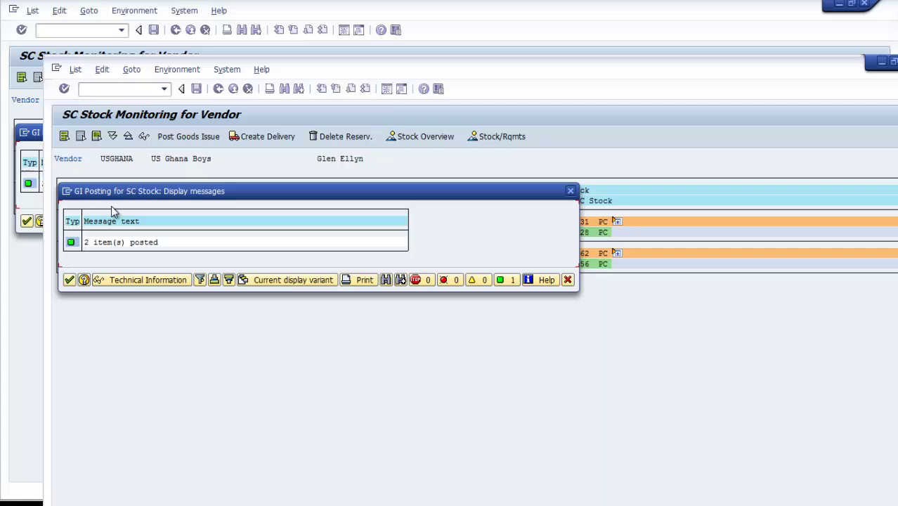
{"action": "left_click", "coordinate": [69, 279]}
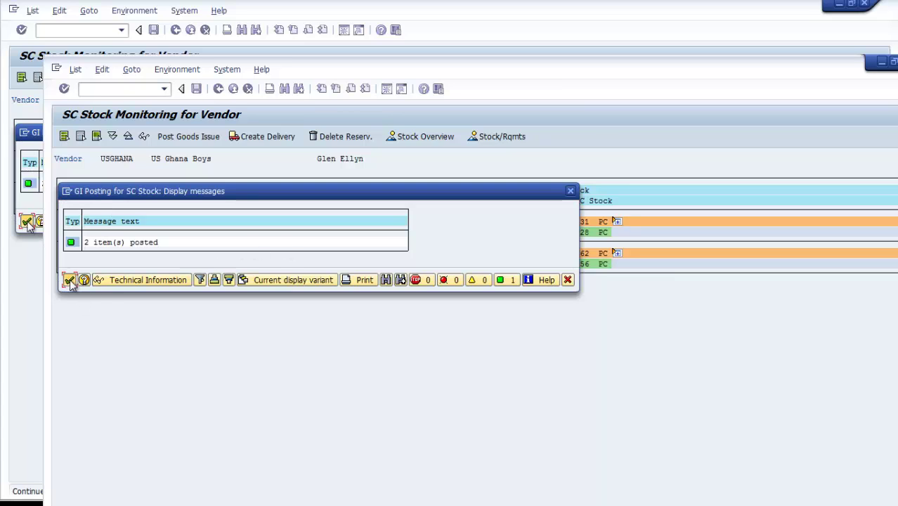
{"action": "left_click", "coordinate": [219, 90]}
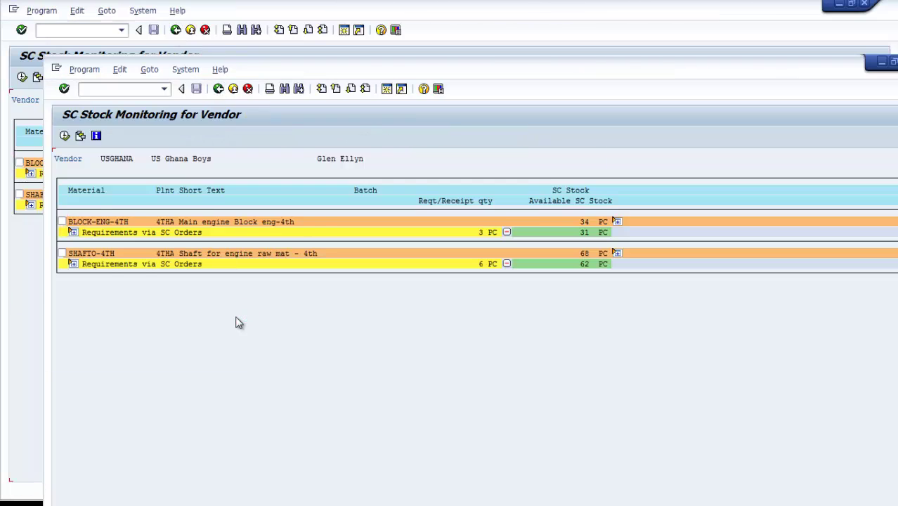